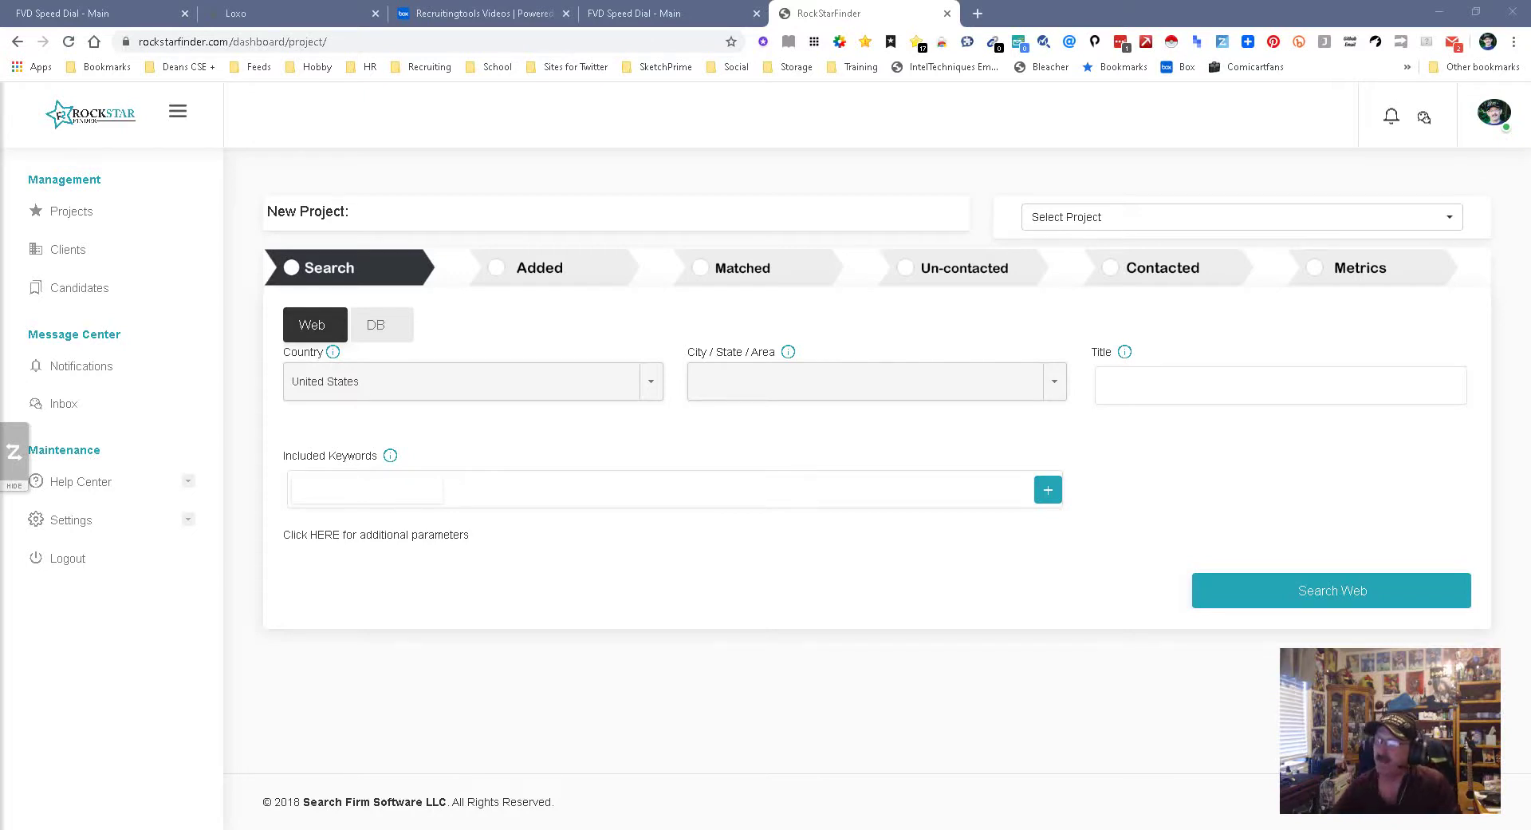
Search candidates with area Greater Seattle and title Corporate Recruiter.
click(797, 381)
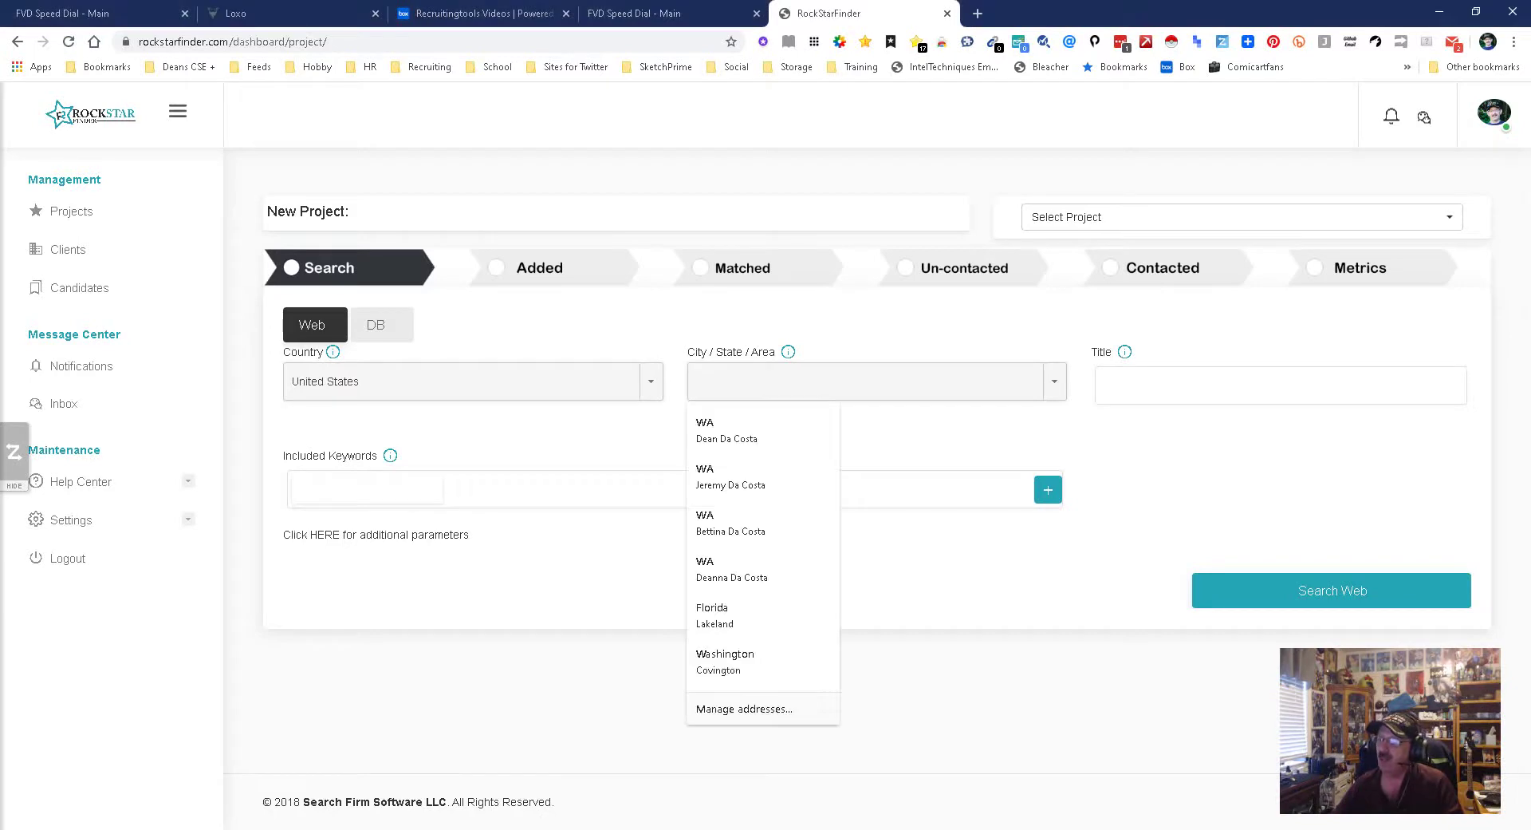
text(Seattle)
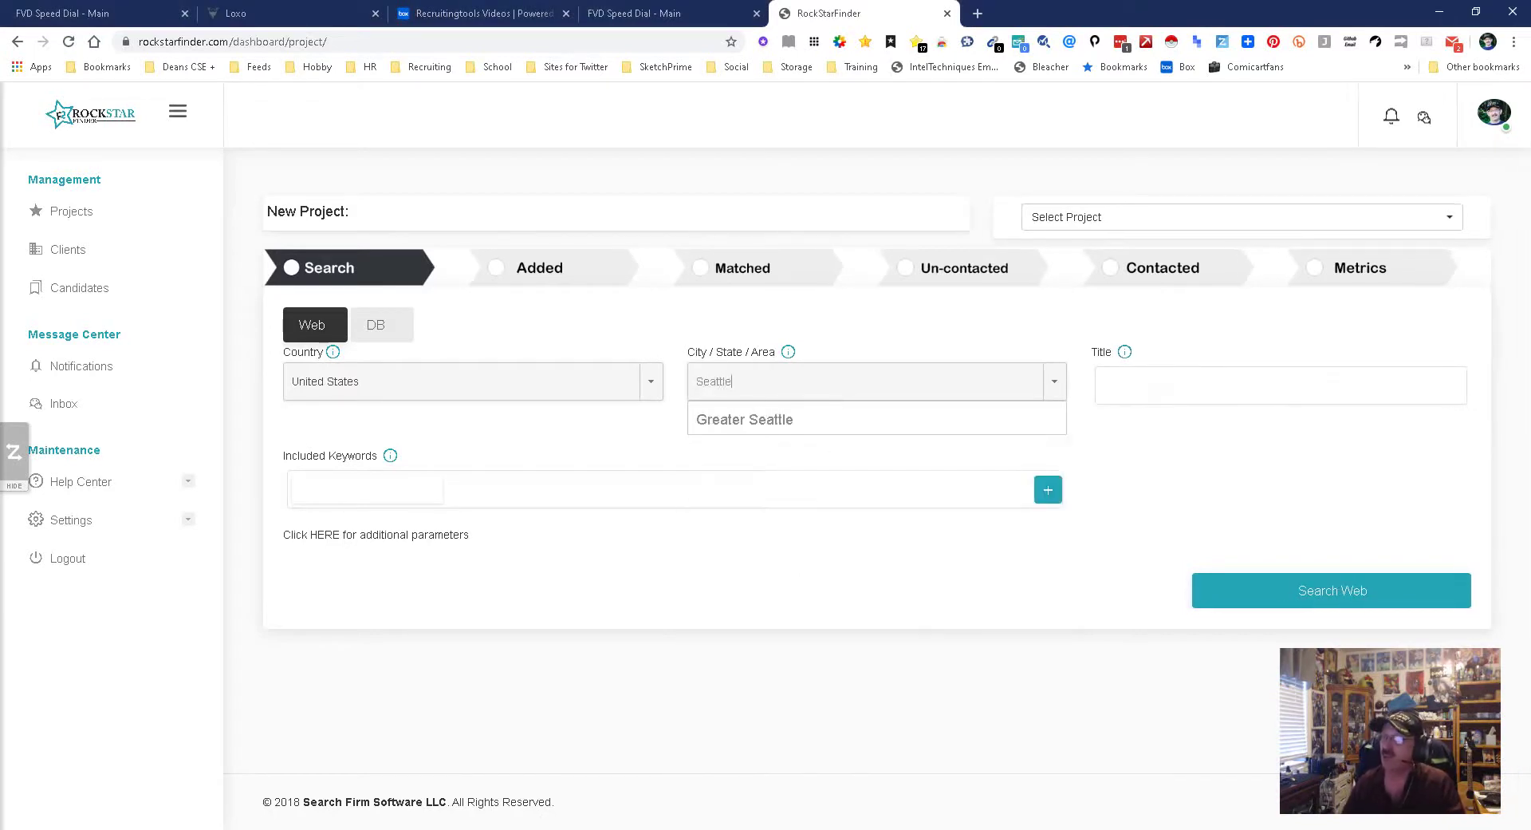
key(Down)
key(Return)
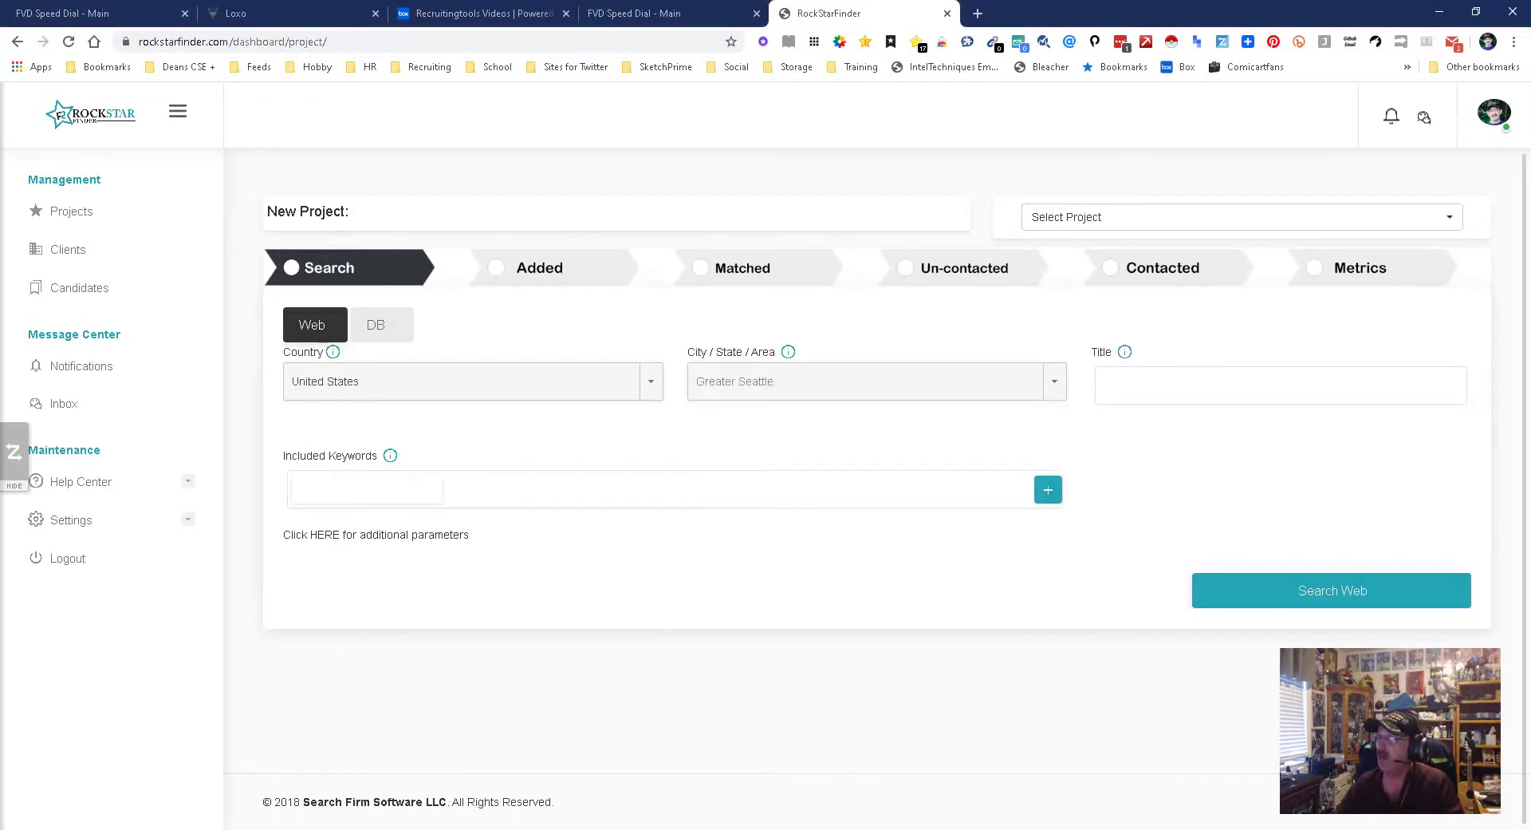
click(1276, 385)
text(Recru)
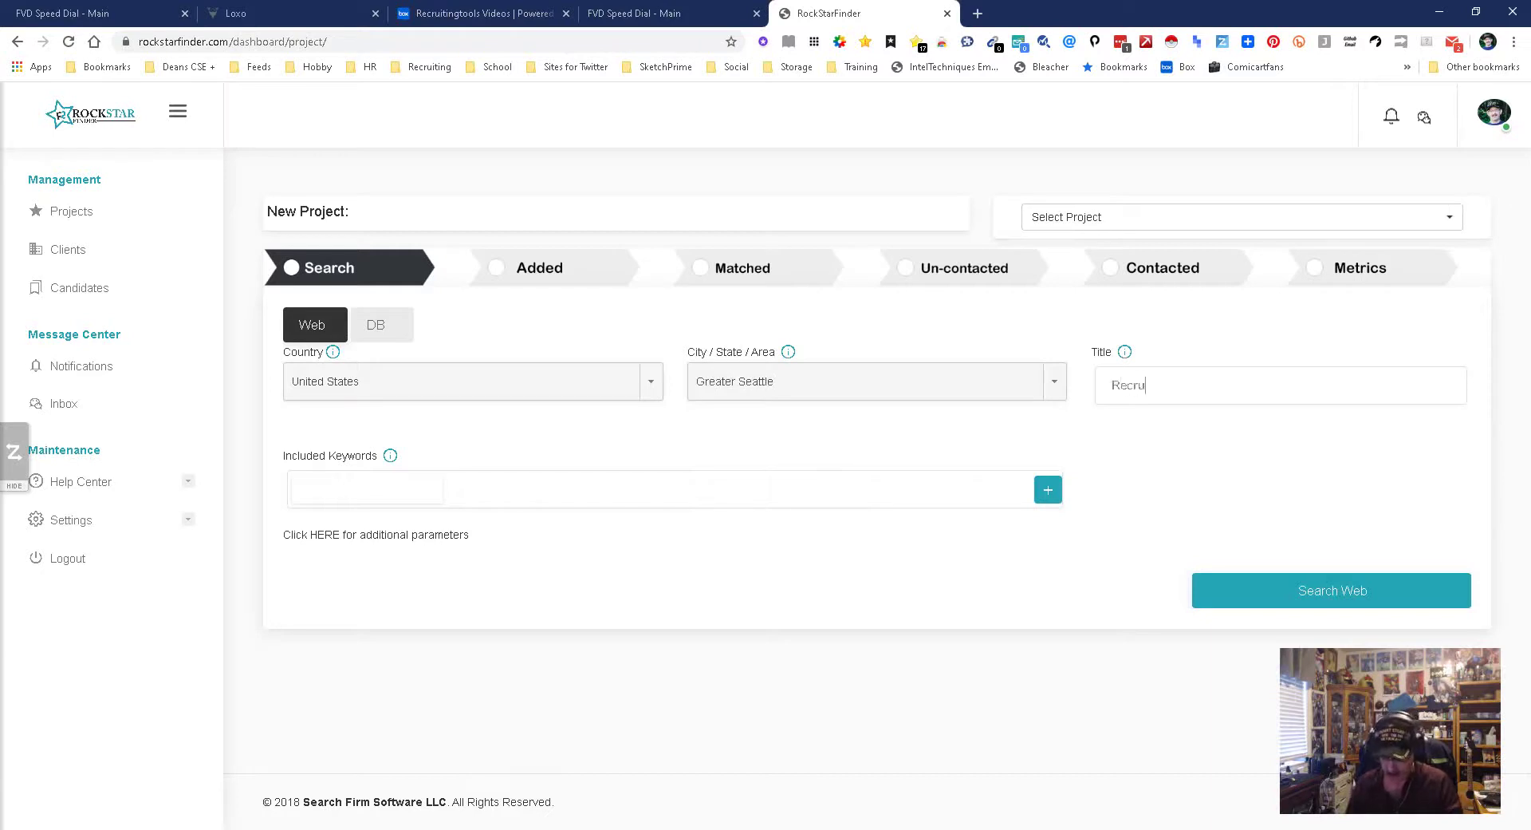
text(iter)
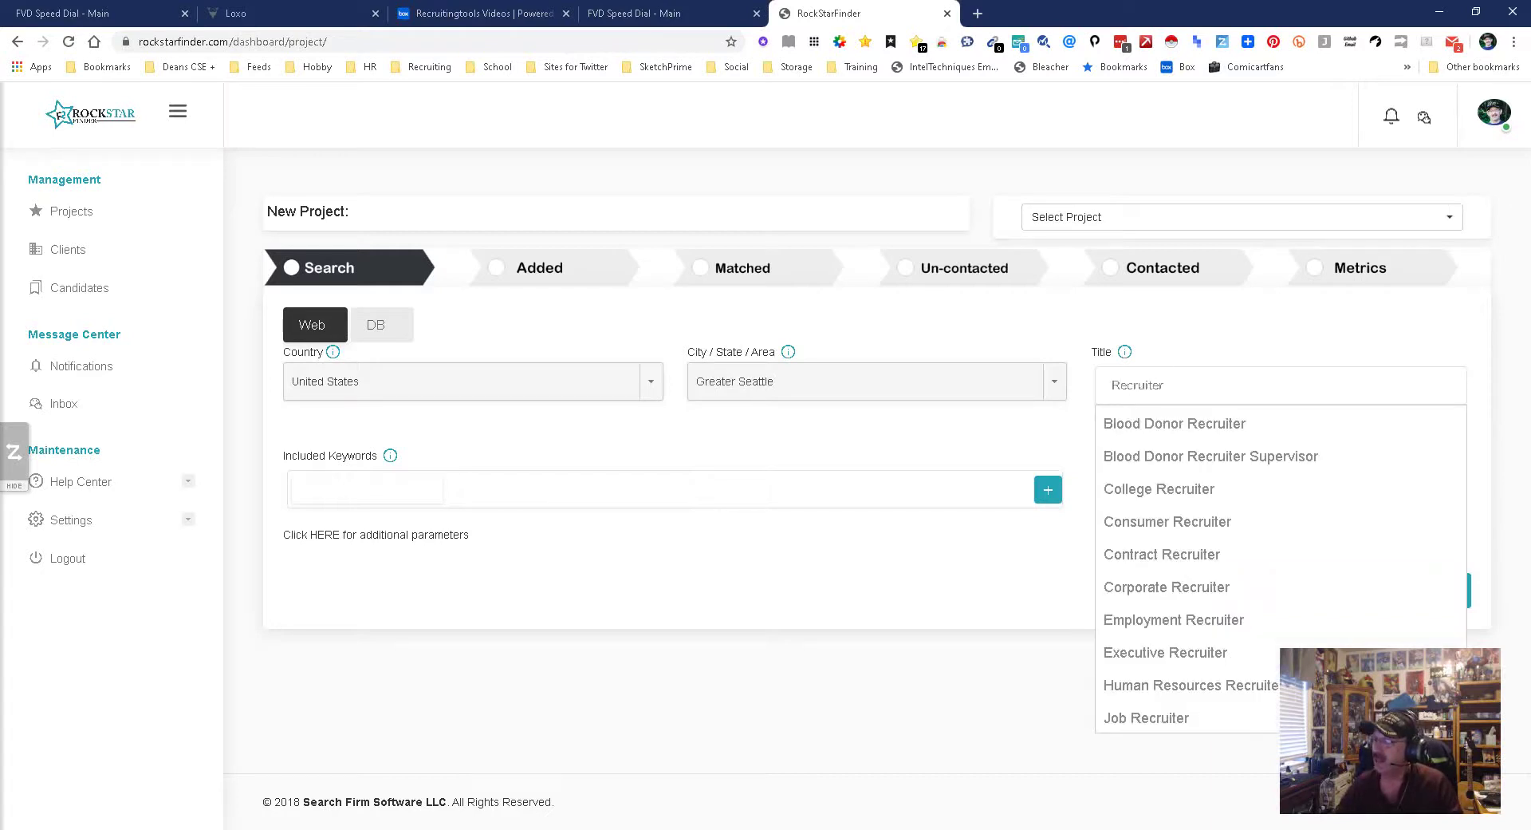
key(Down)
key(Down)
key(Down)
key(Down)
key(Down)
key(Down)
key(Down)
key(Down)
key(Down)
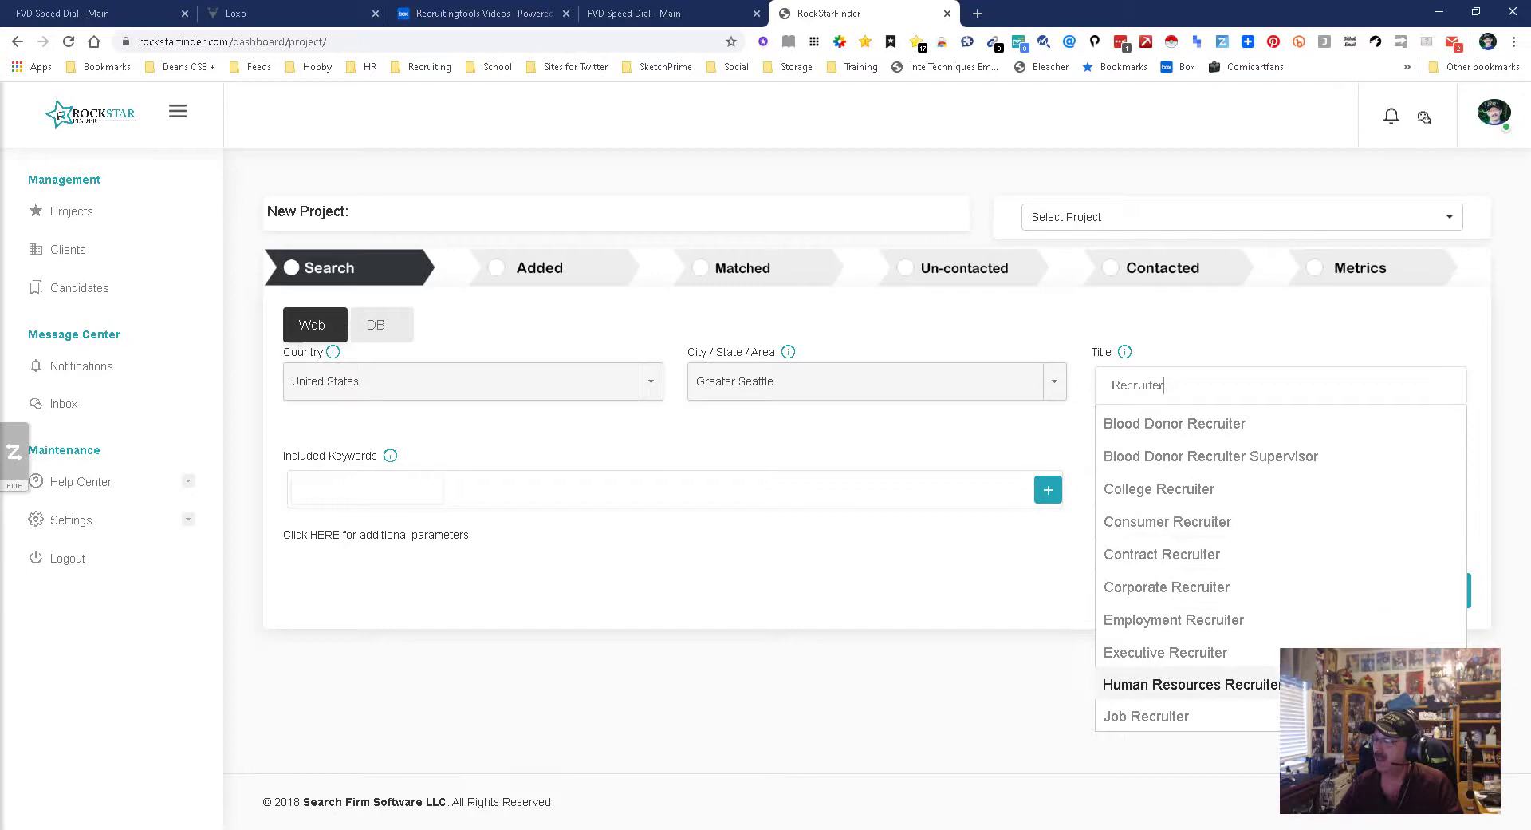
key(Up)
key(Up)
key(Up)
key(Return)
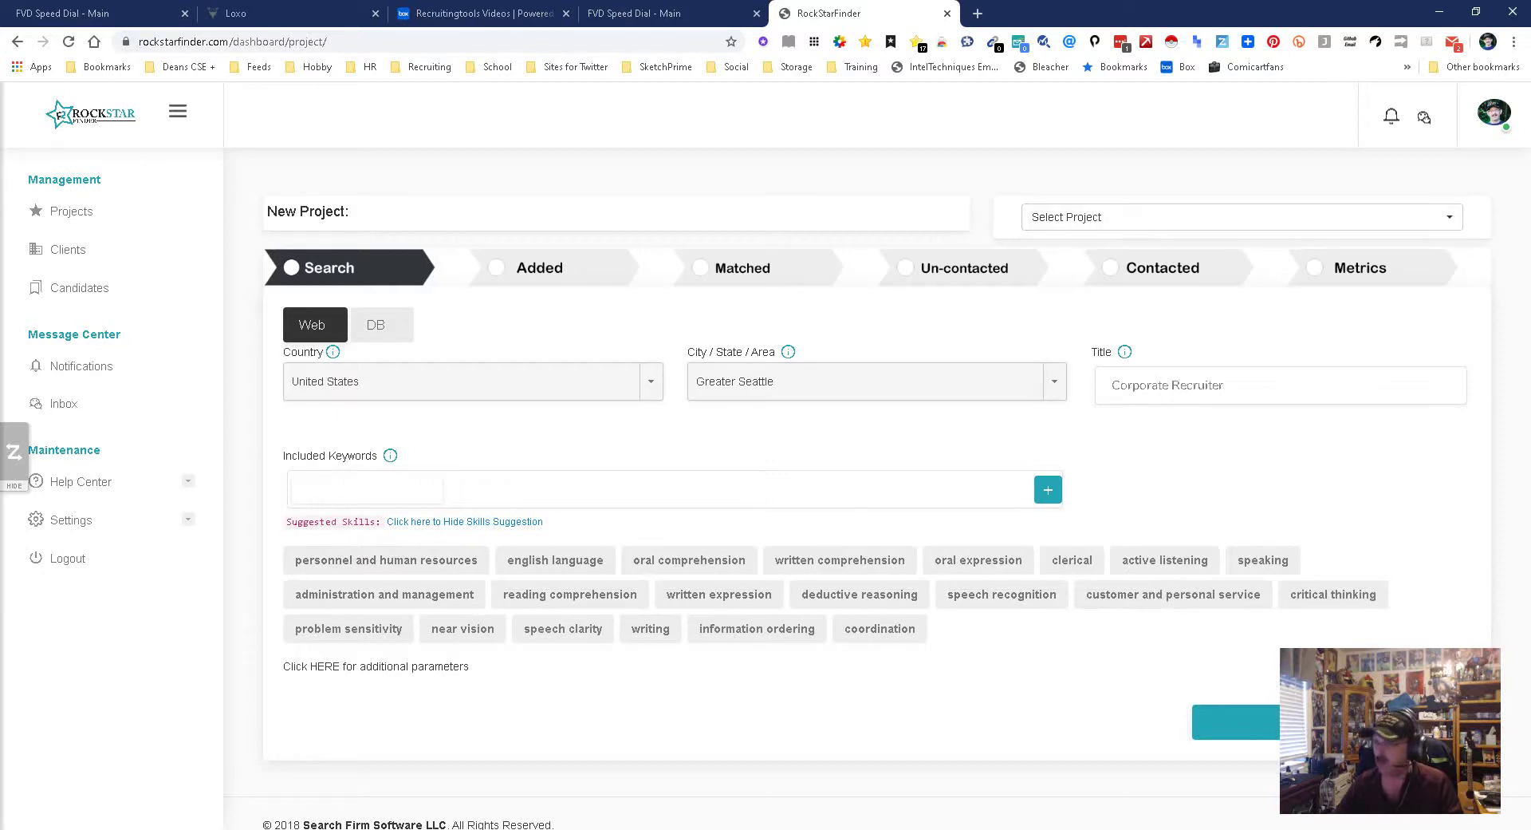
key(Return)
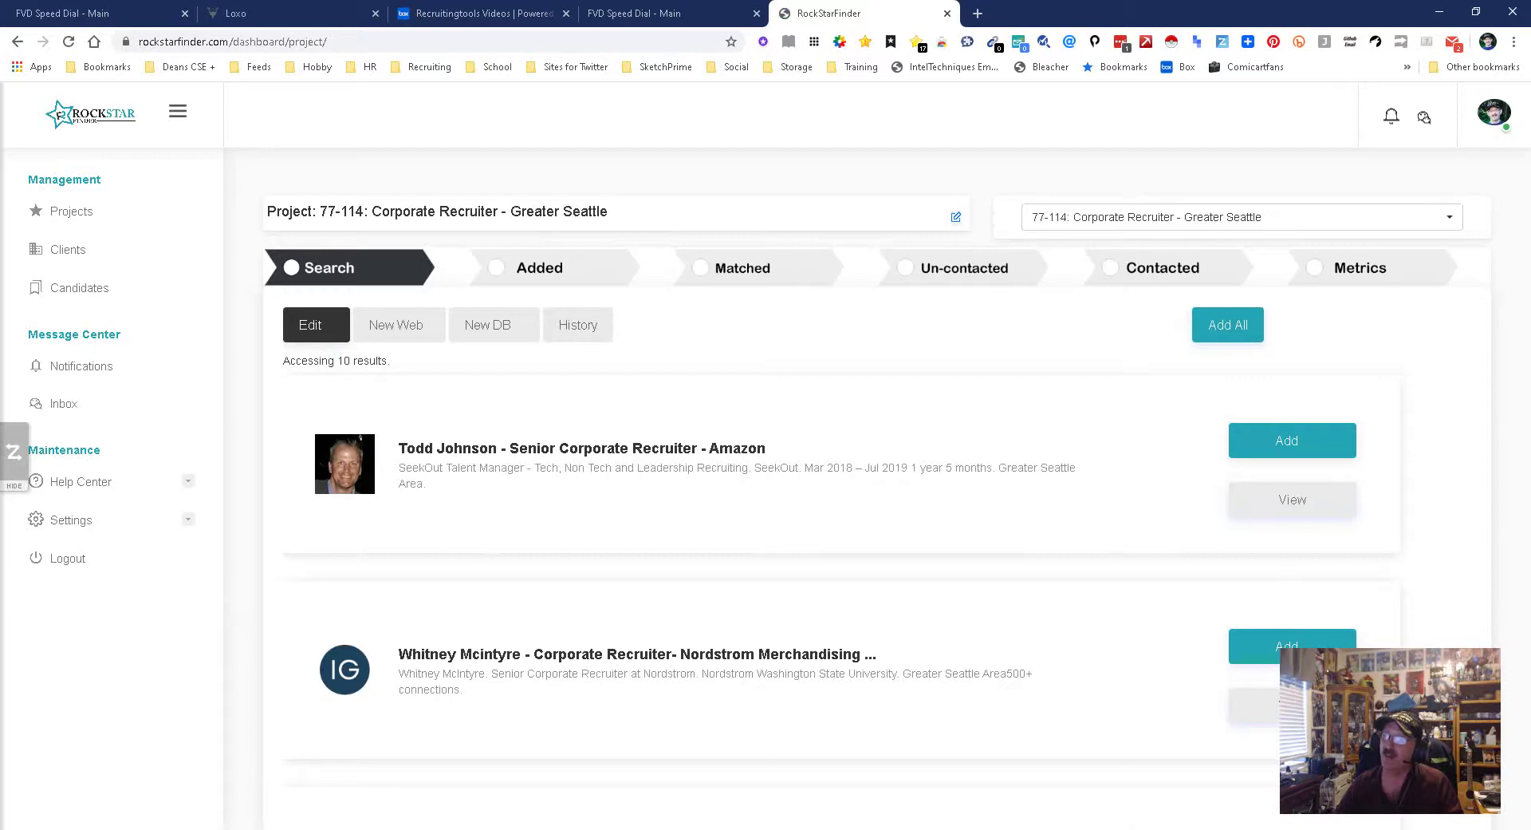
Add the Amazon senior corporate recruiter to the project.
scroll(841, 486, down, 9)
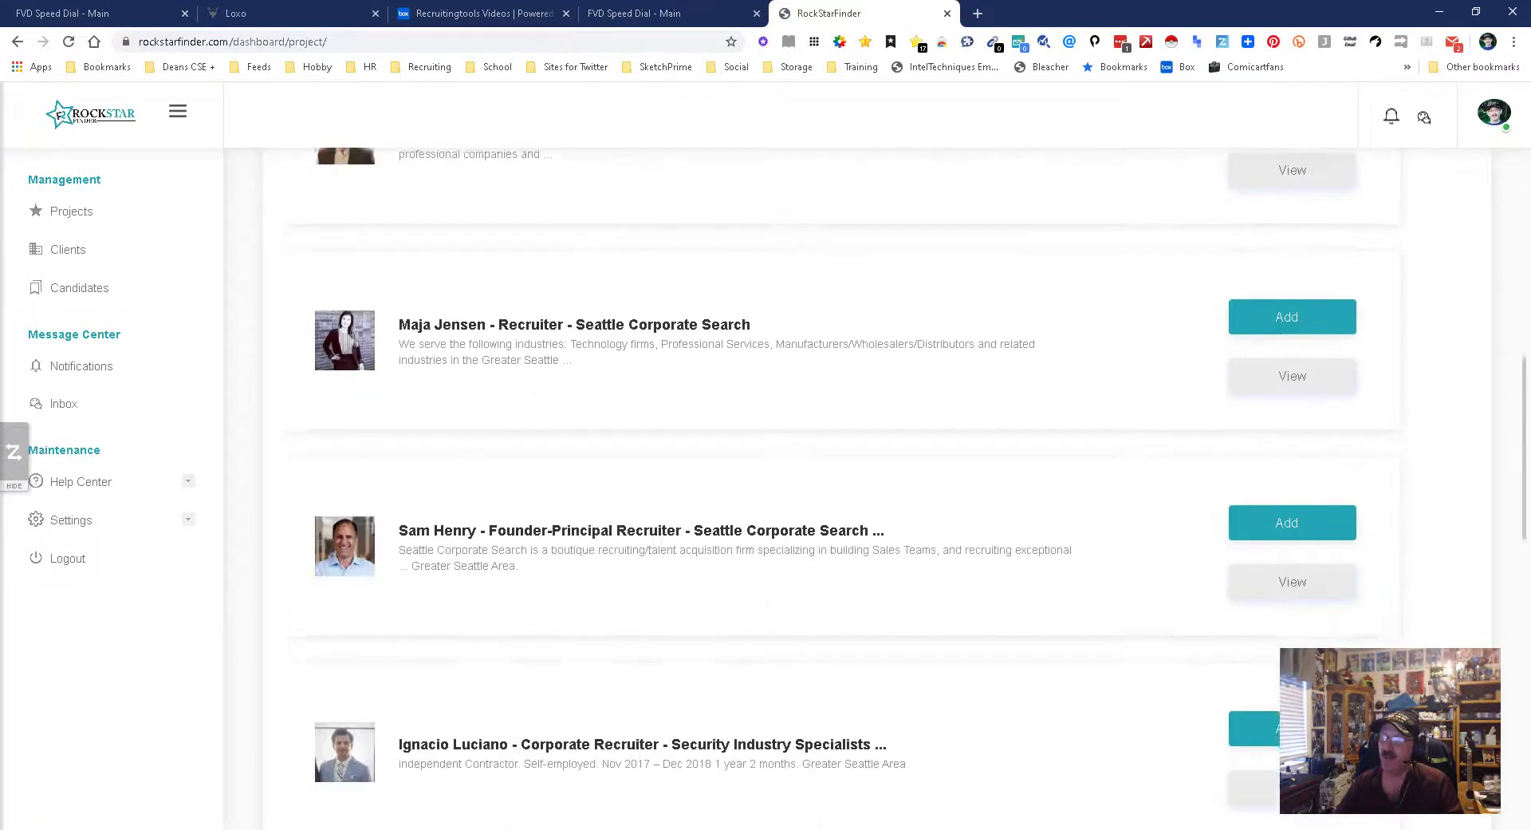
scroll(841, 486, down, 1)
scroll(841, 486, up, 10)
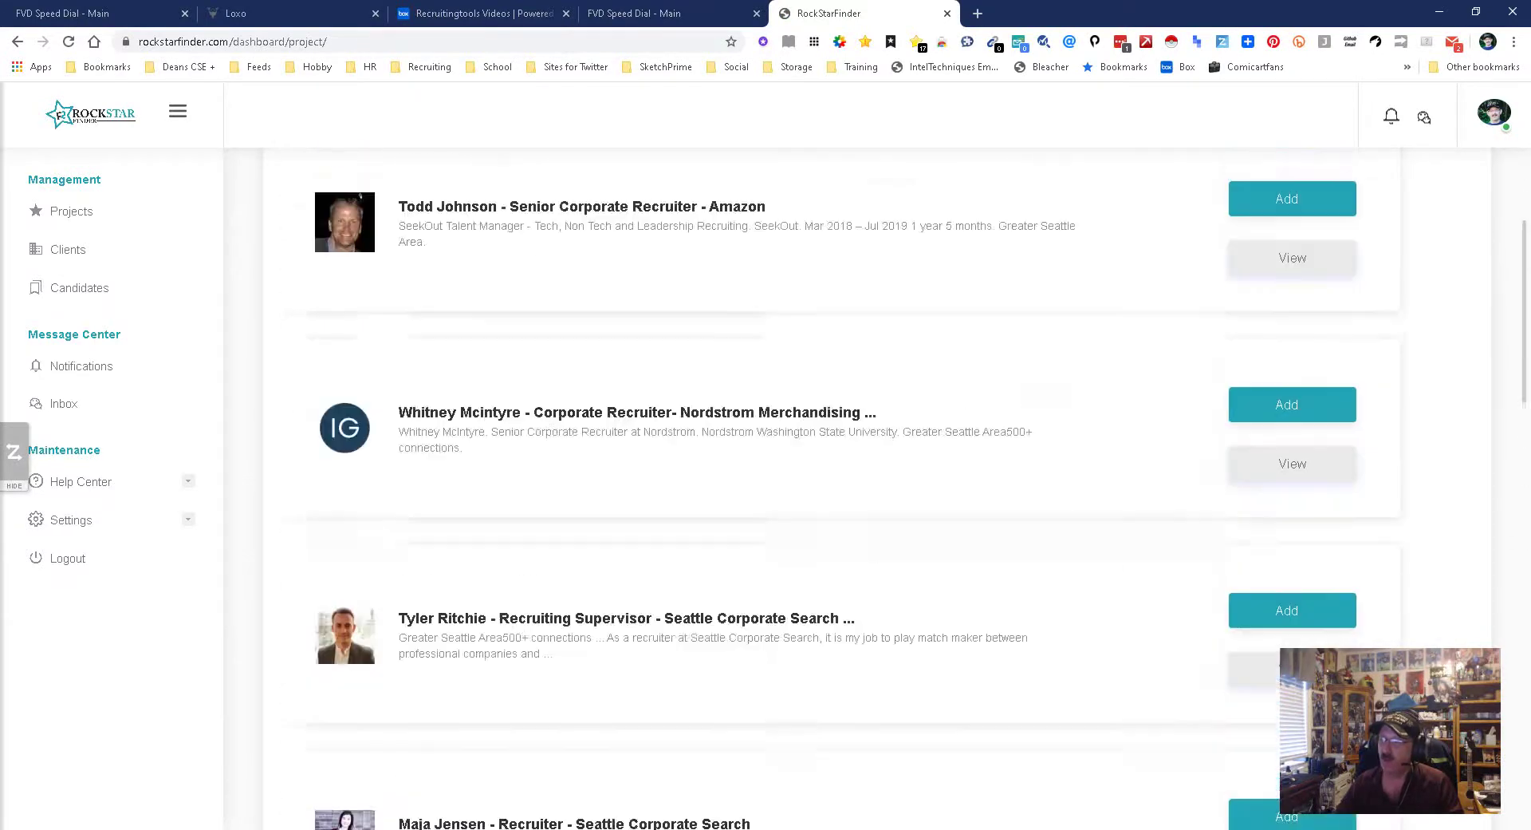
scroll(842, 487, down, 1)
scroll(841, 487, up, 1)
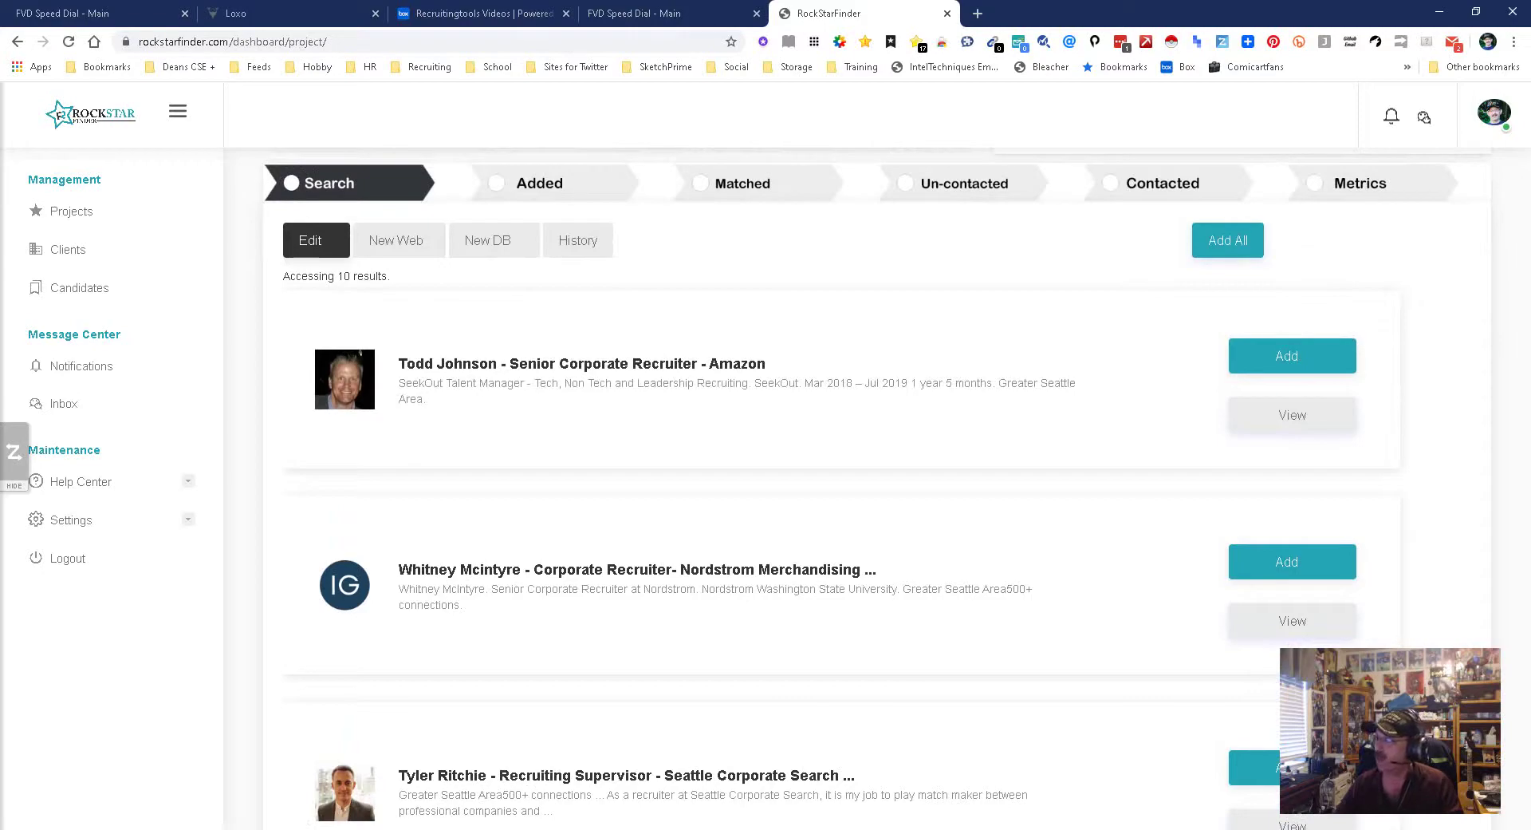
scroll(893, 489, down, 15)
scroll(892, 489, down, 5)
scroll(893, 489, up, 20)
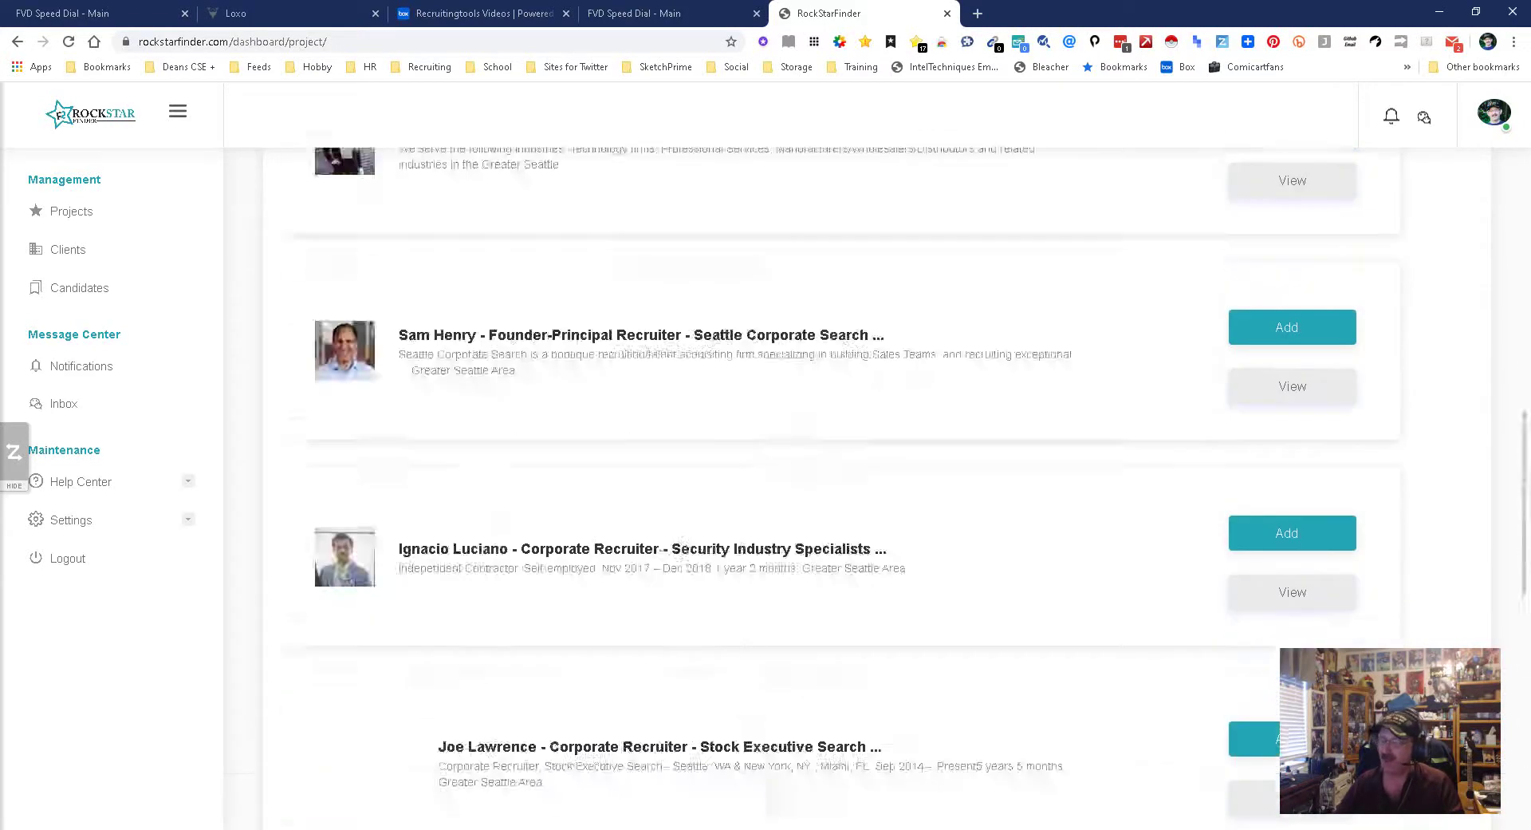
scroll(1286, 291, down, 1)
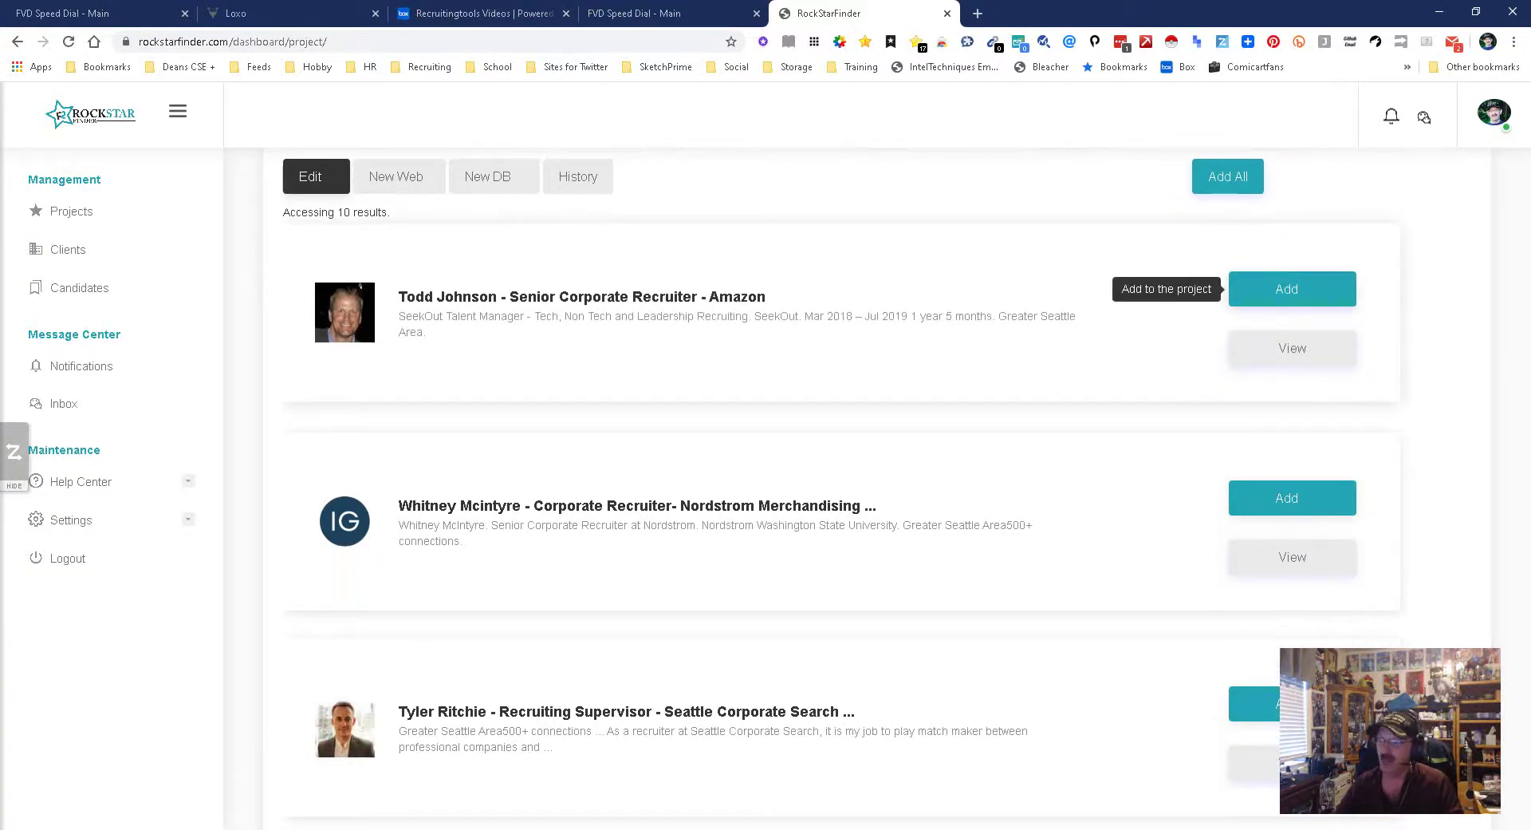
click(1287, 289)
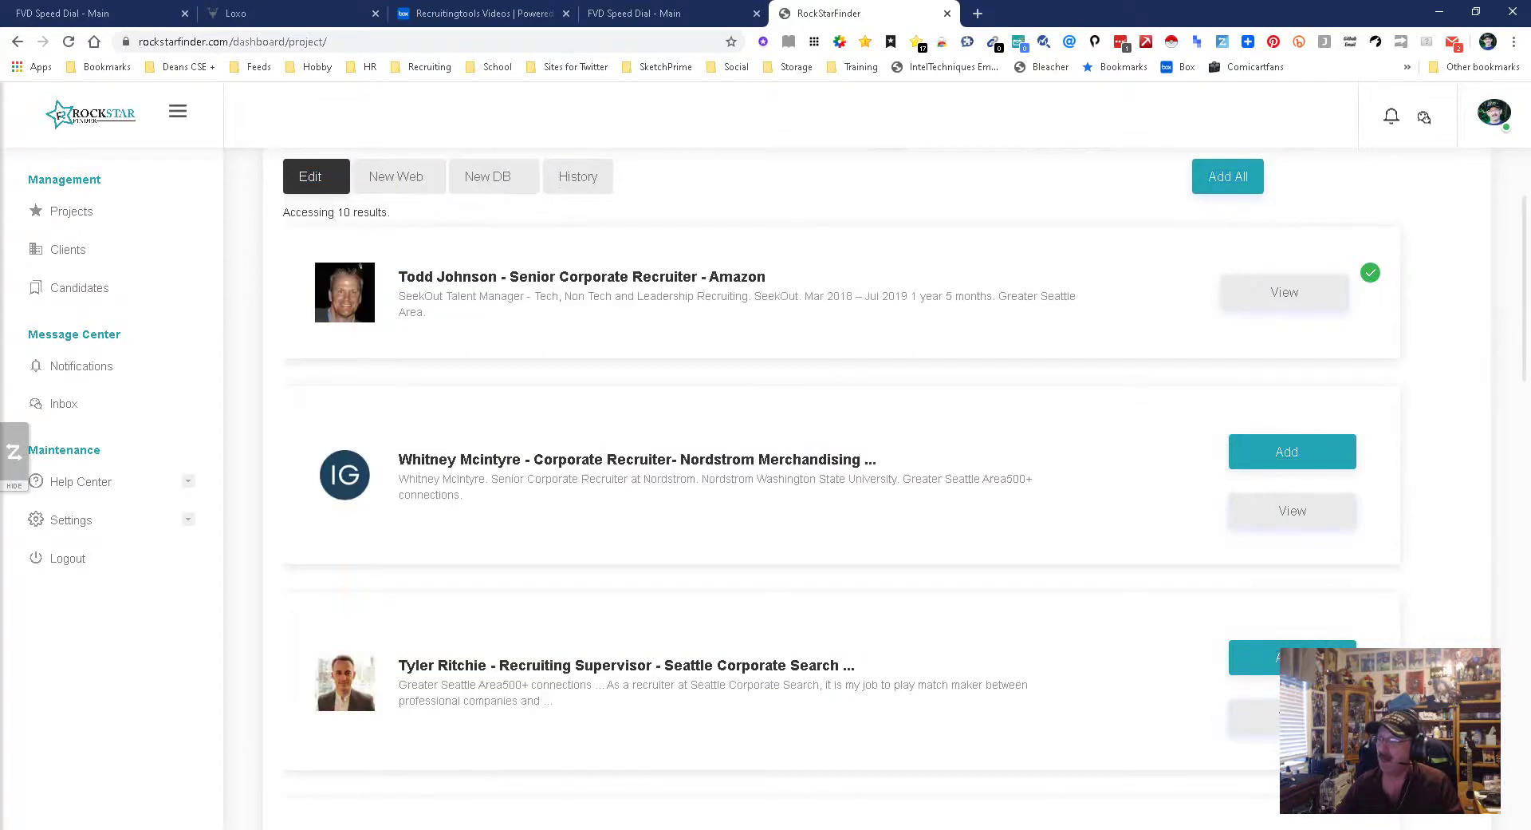
Add the last listed candidate, the Seattle Corporate Search recruiter, to the project.
scroll(840, 488, down, 5)
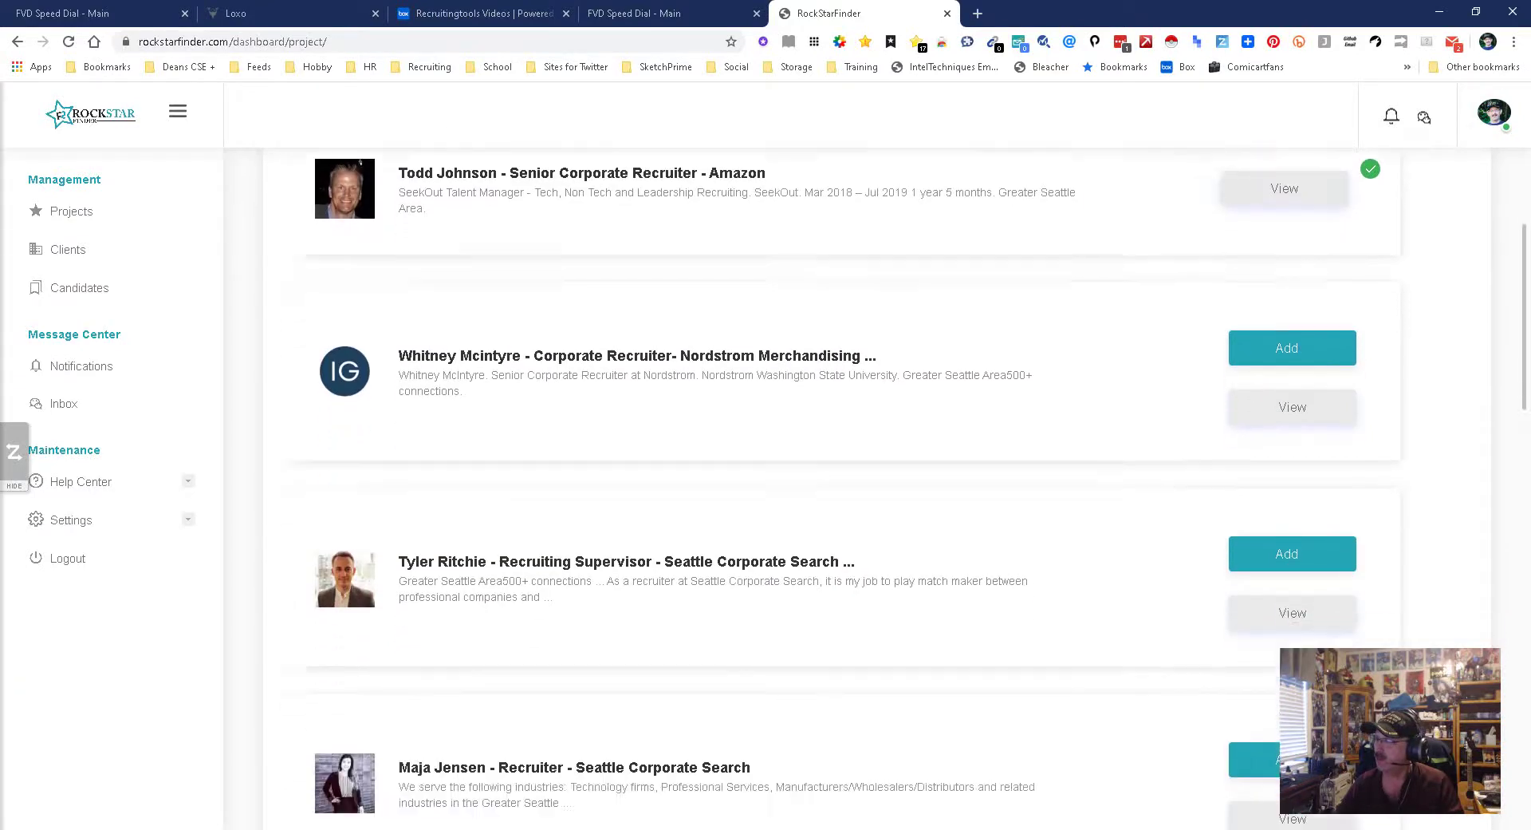
scroll(840, 488, down, 10)
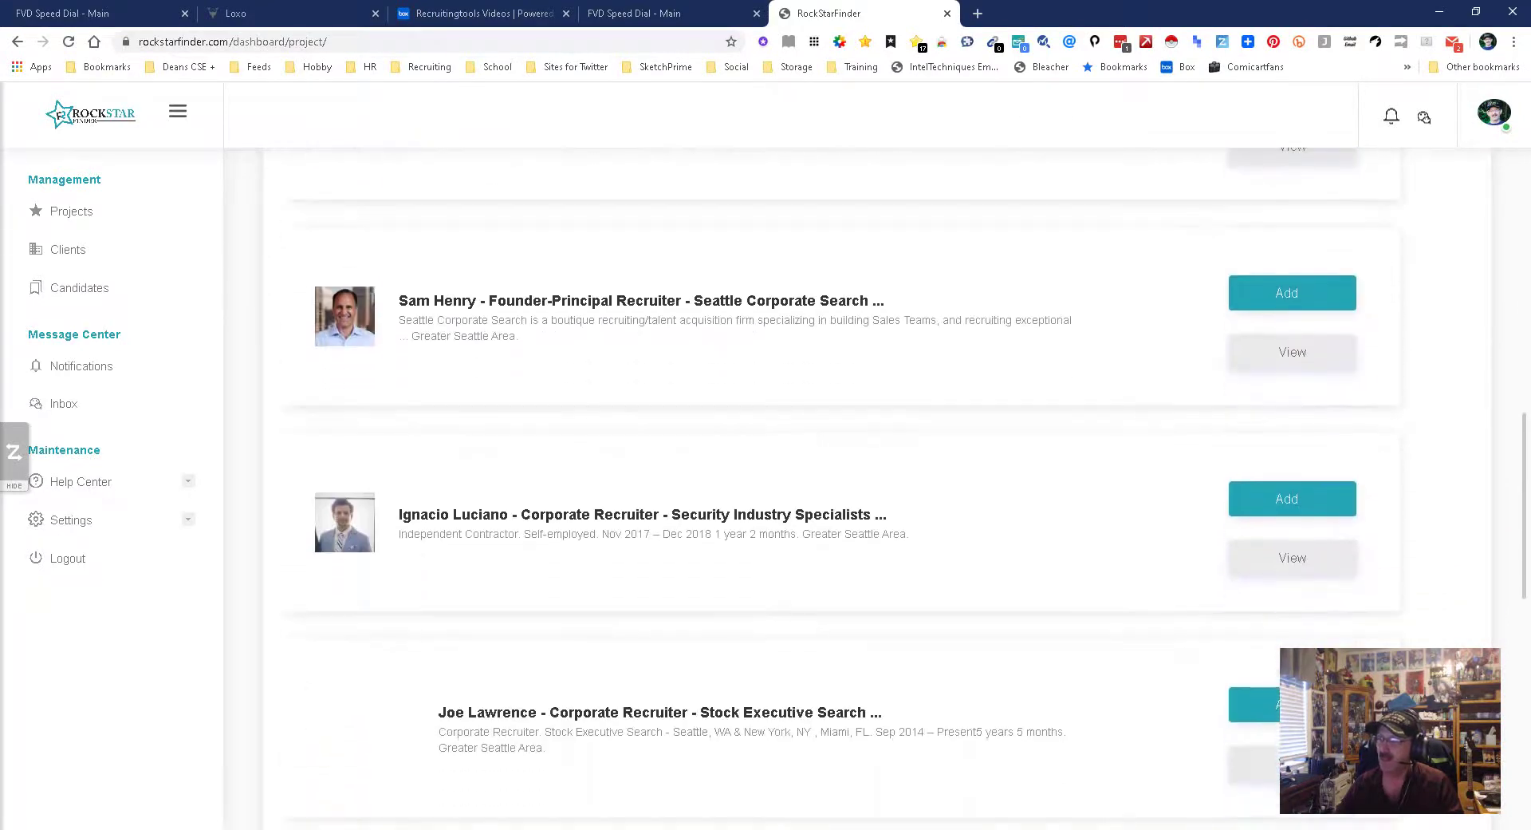
scroll(840, 488, down, 3)
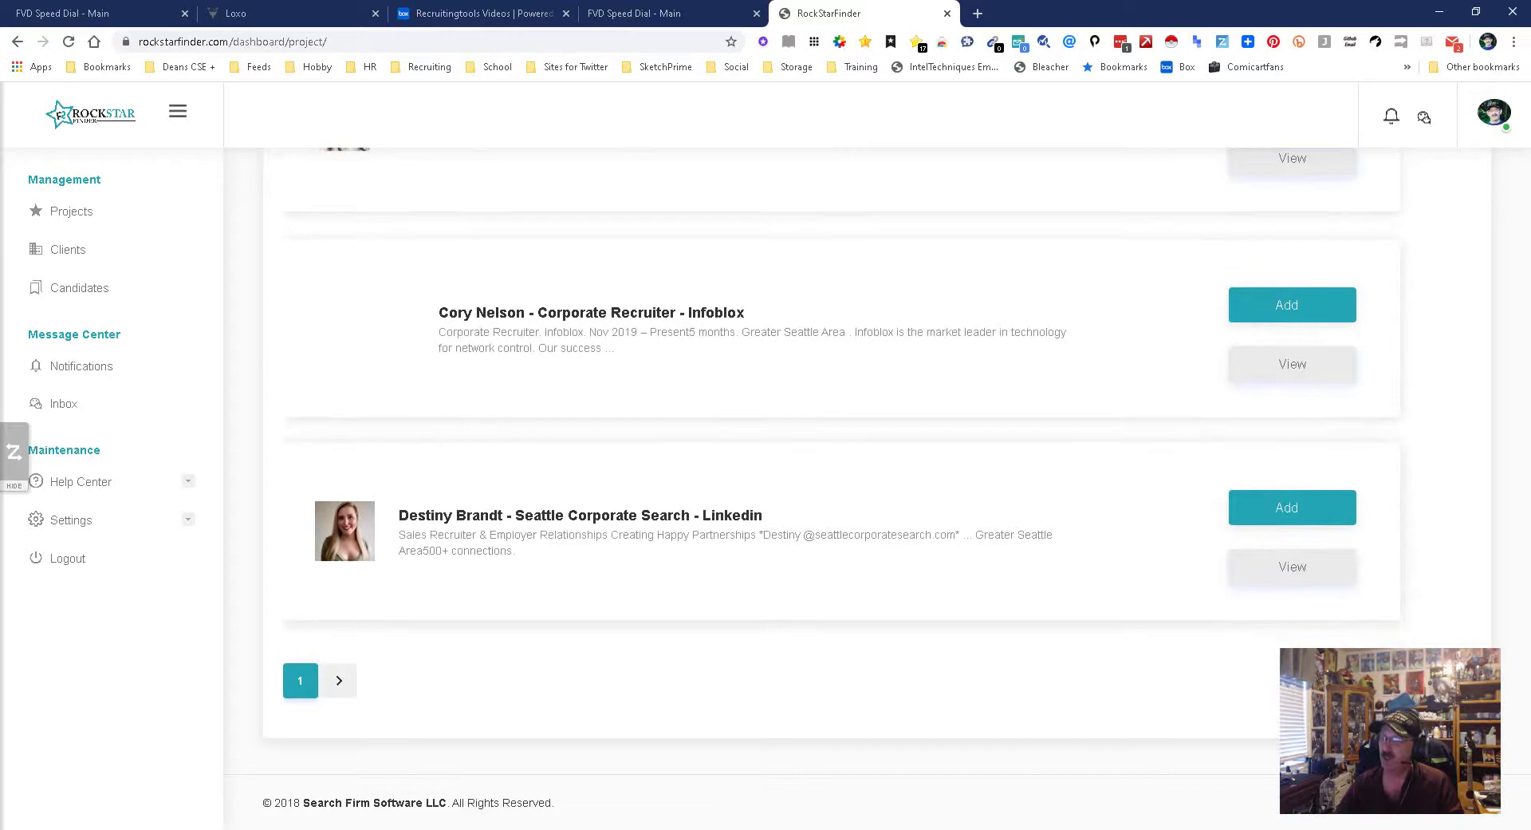
click(1287, 507)
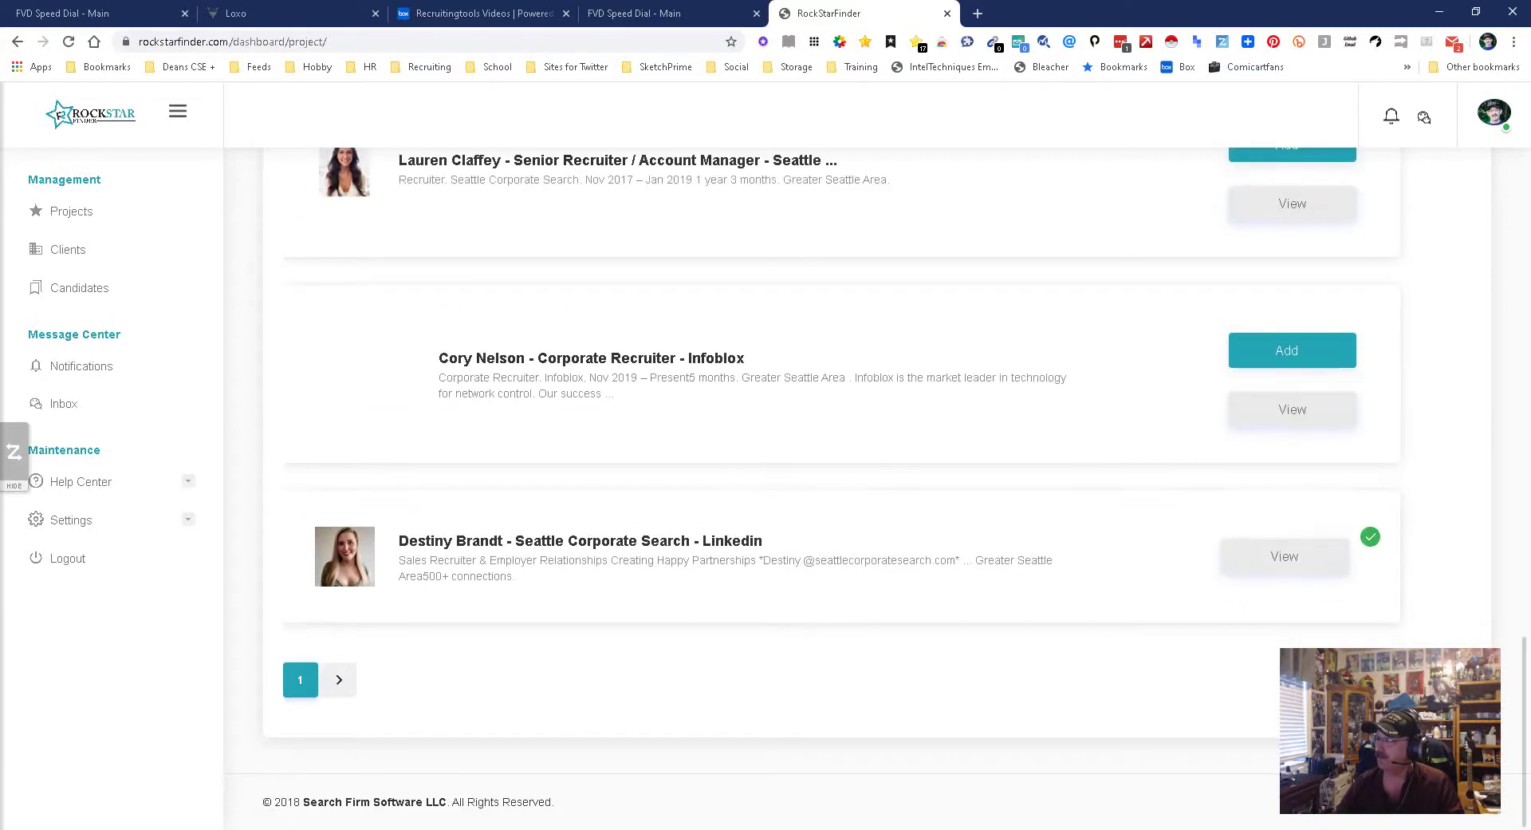
Select everything on the results page, clear the selection, and return to the top.
key(ctrl+a)
click(345, 556)
key(ctrl+a)
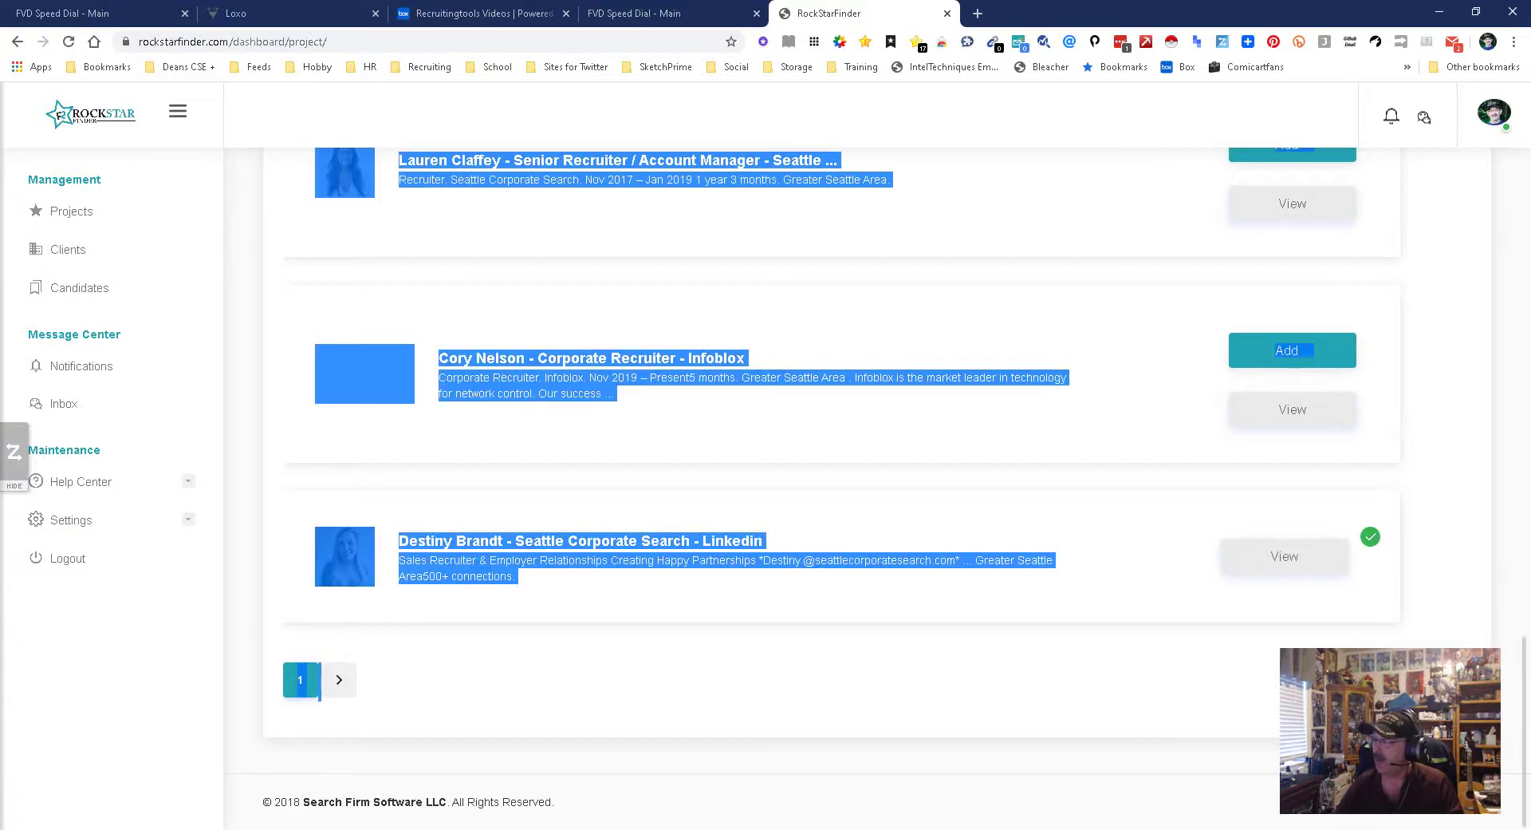
key(ctrl+a)
click(345, 556)
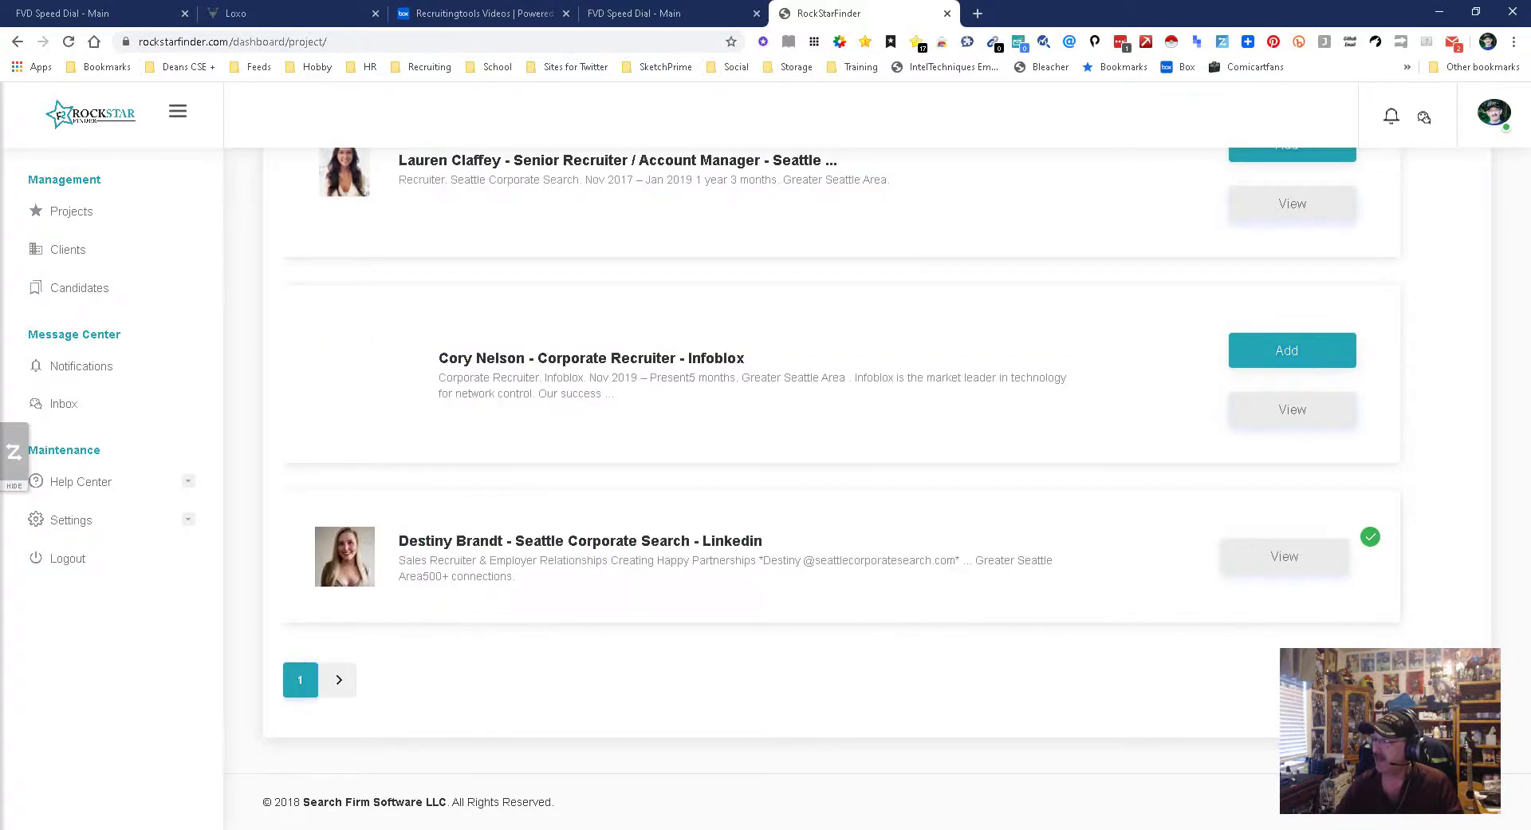
scroll(892, 481, up, 2)
scroll(578, 327, up, 20)
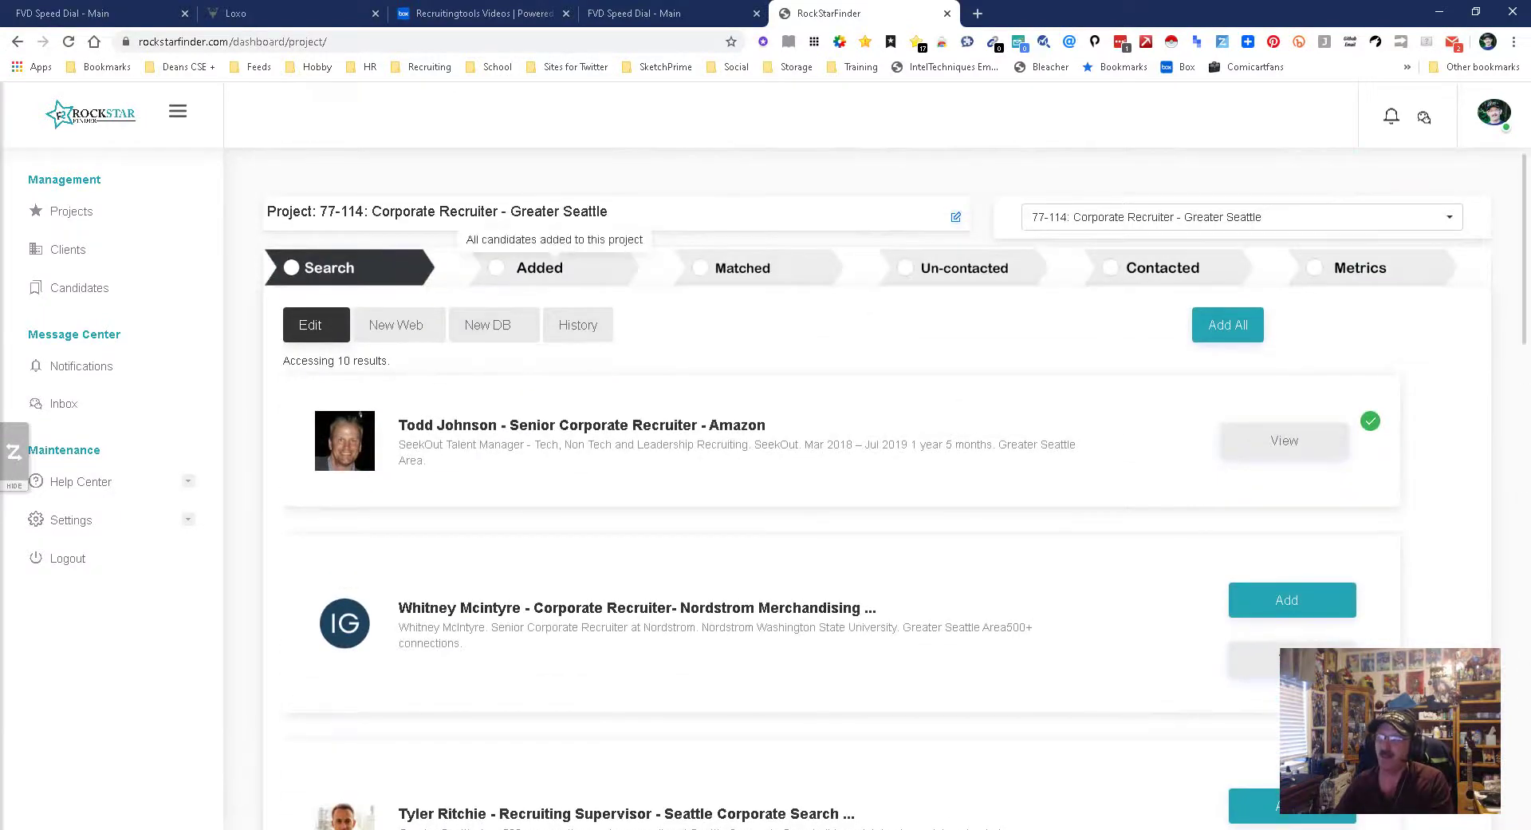
Match the second candidate in the Added list, then view the 2 Matched candidates.
click(539, 267)
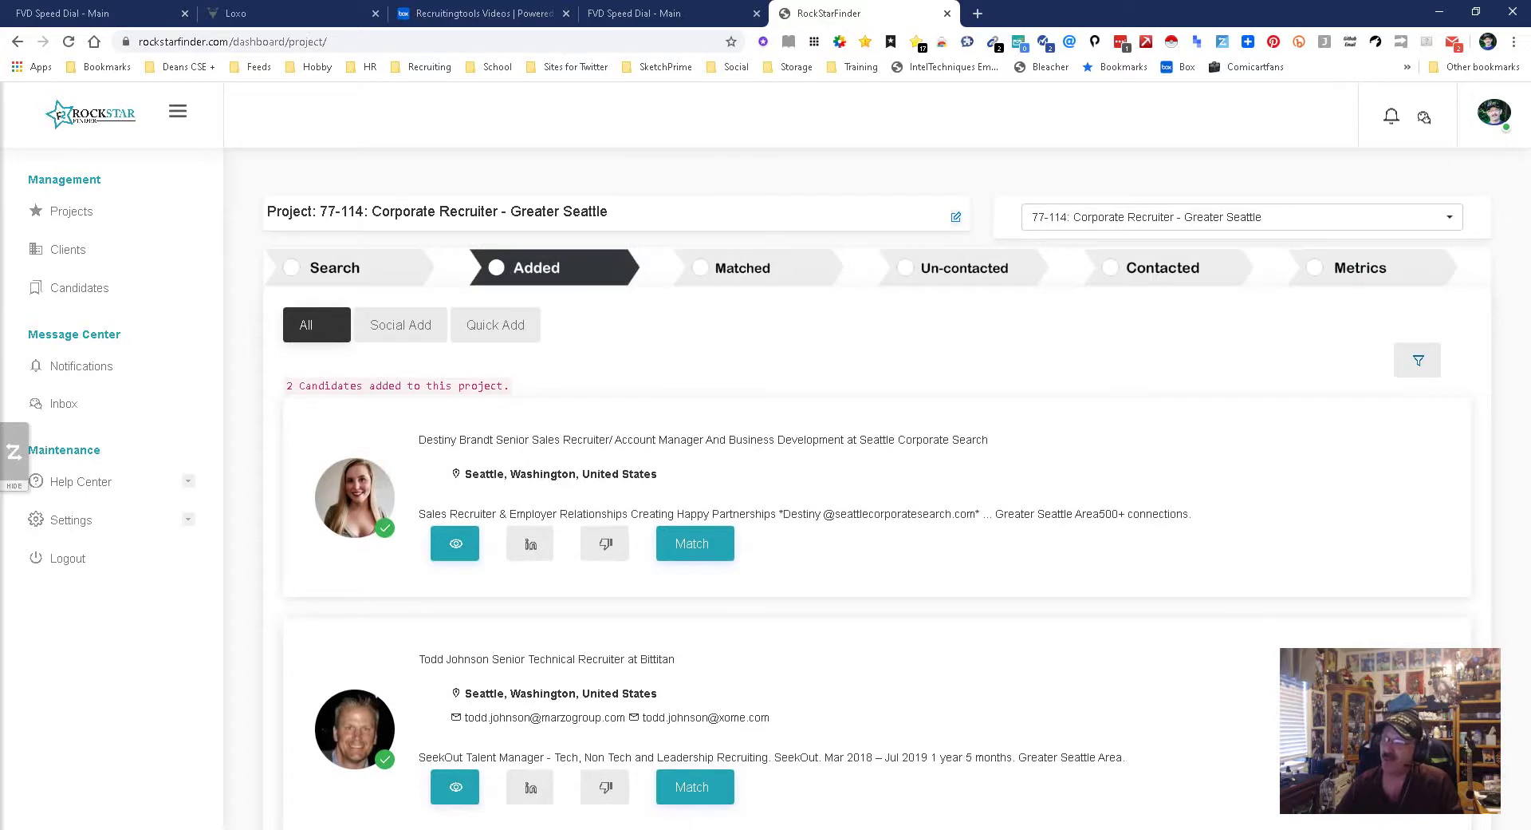
click(692, 787)
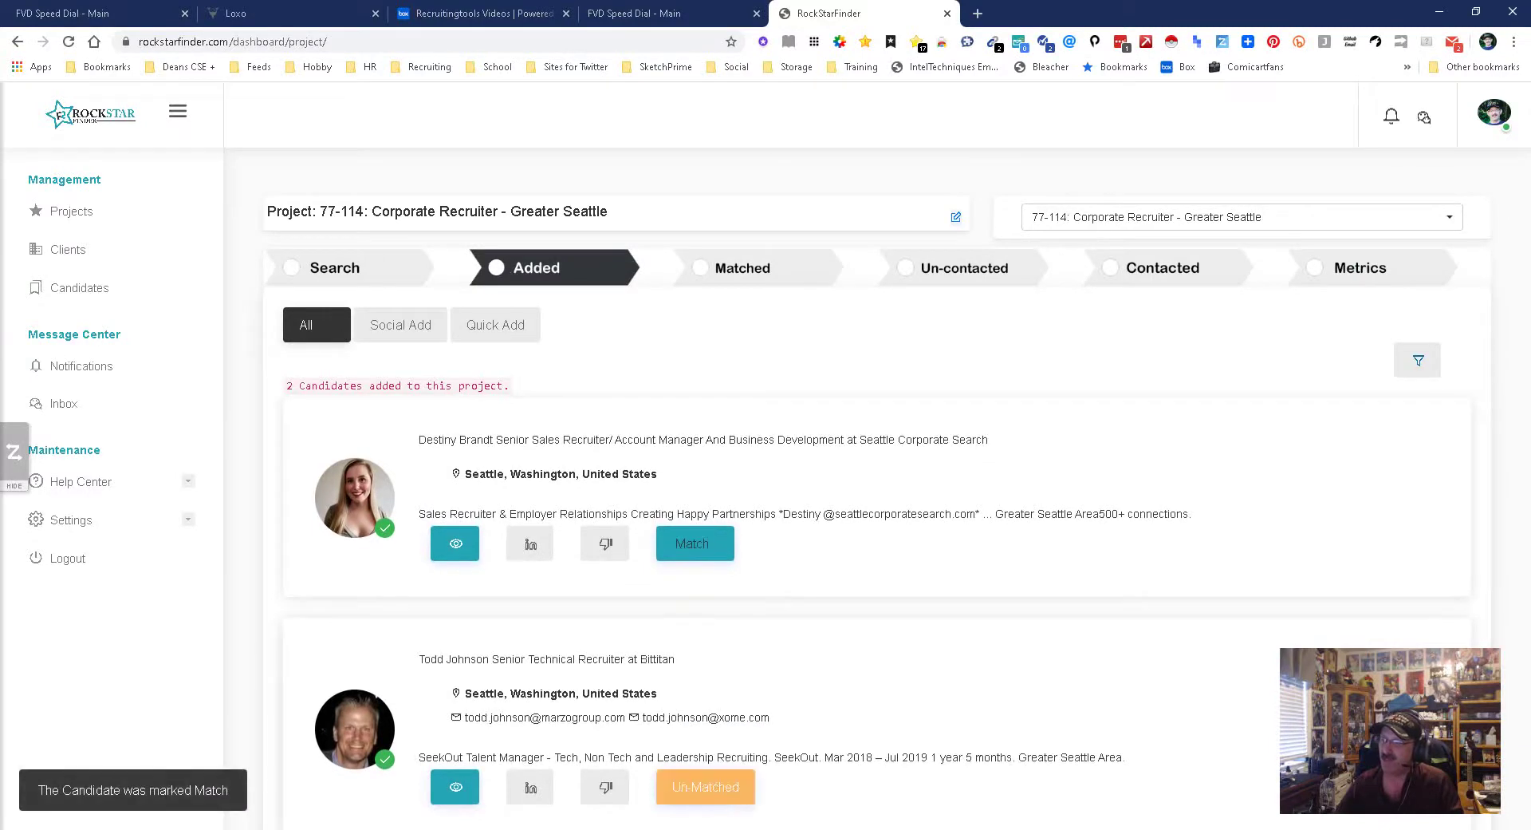
click(742, 267)
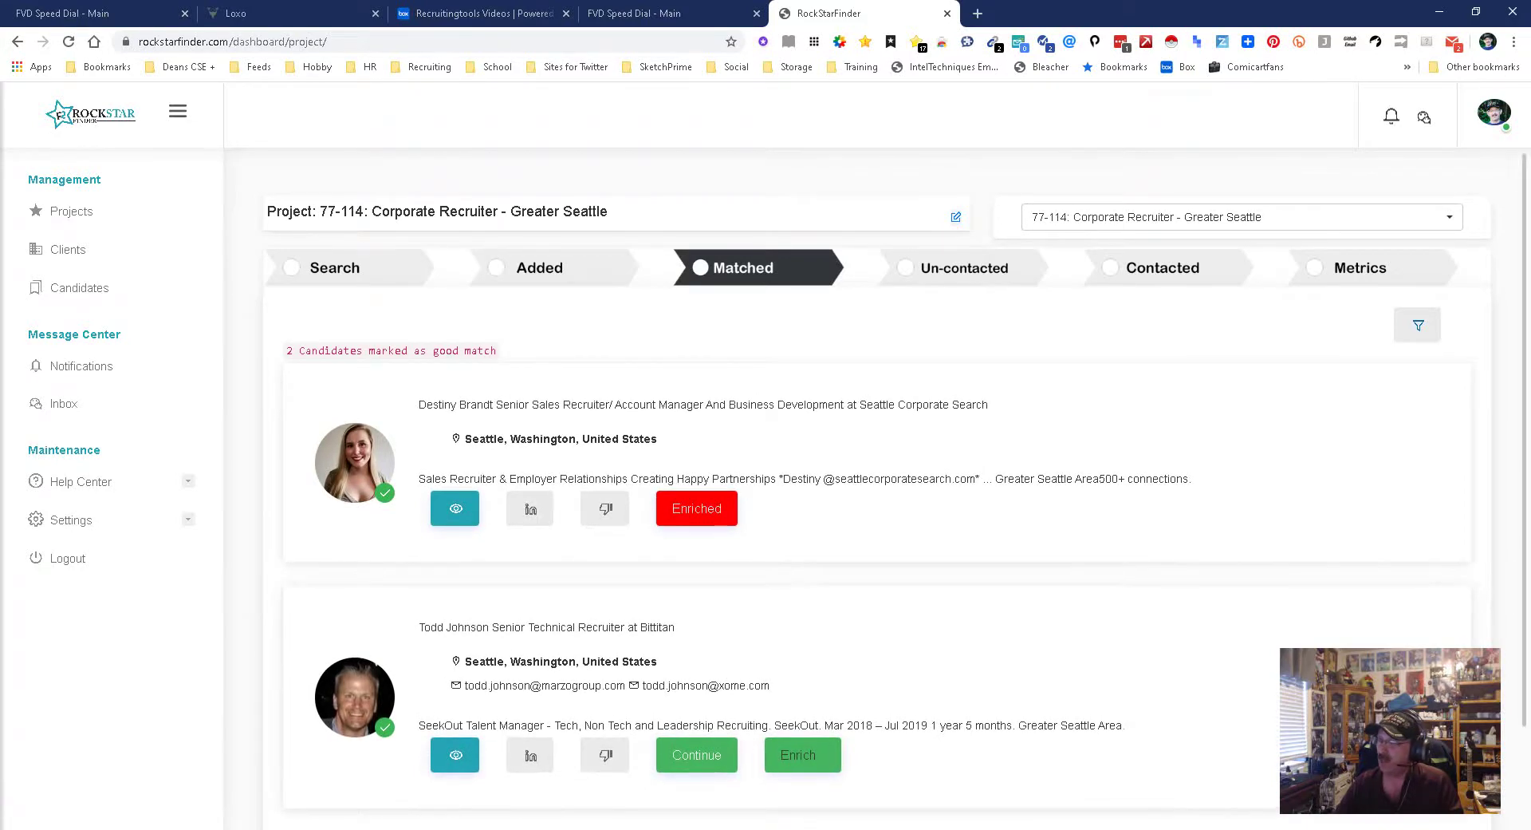
Enrich the Bittitan technical recruiter and disqualify the Seattle Corporate Search recruiter.
click(803, 751)
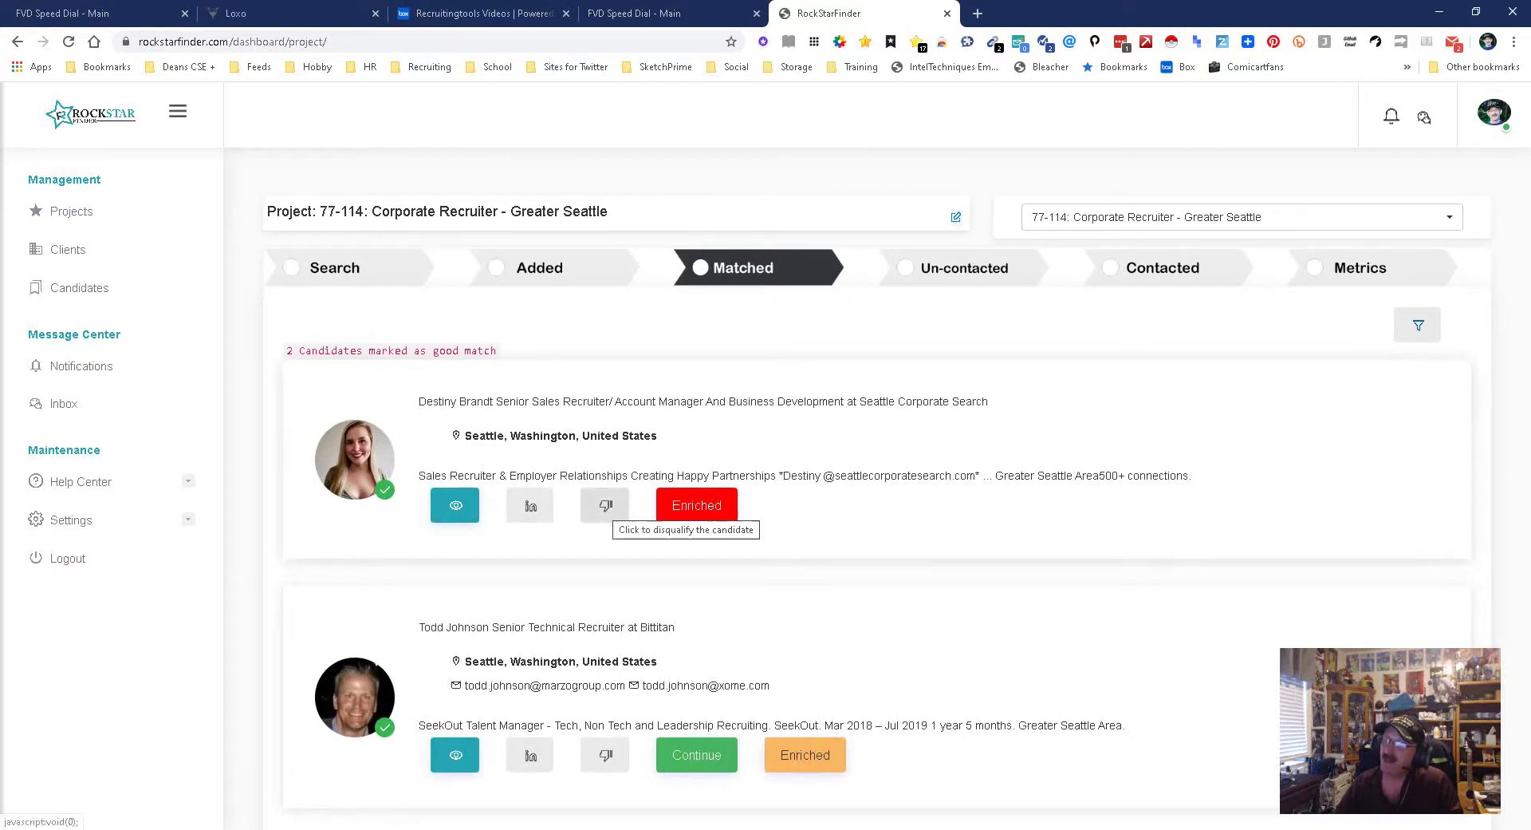
click(605, 505)
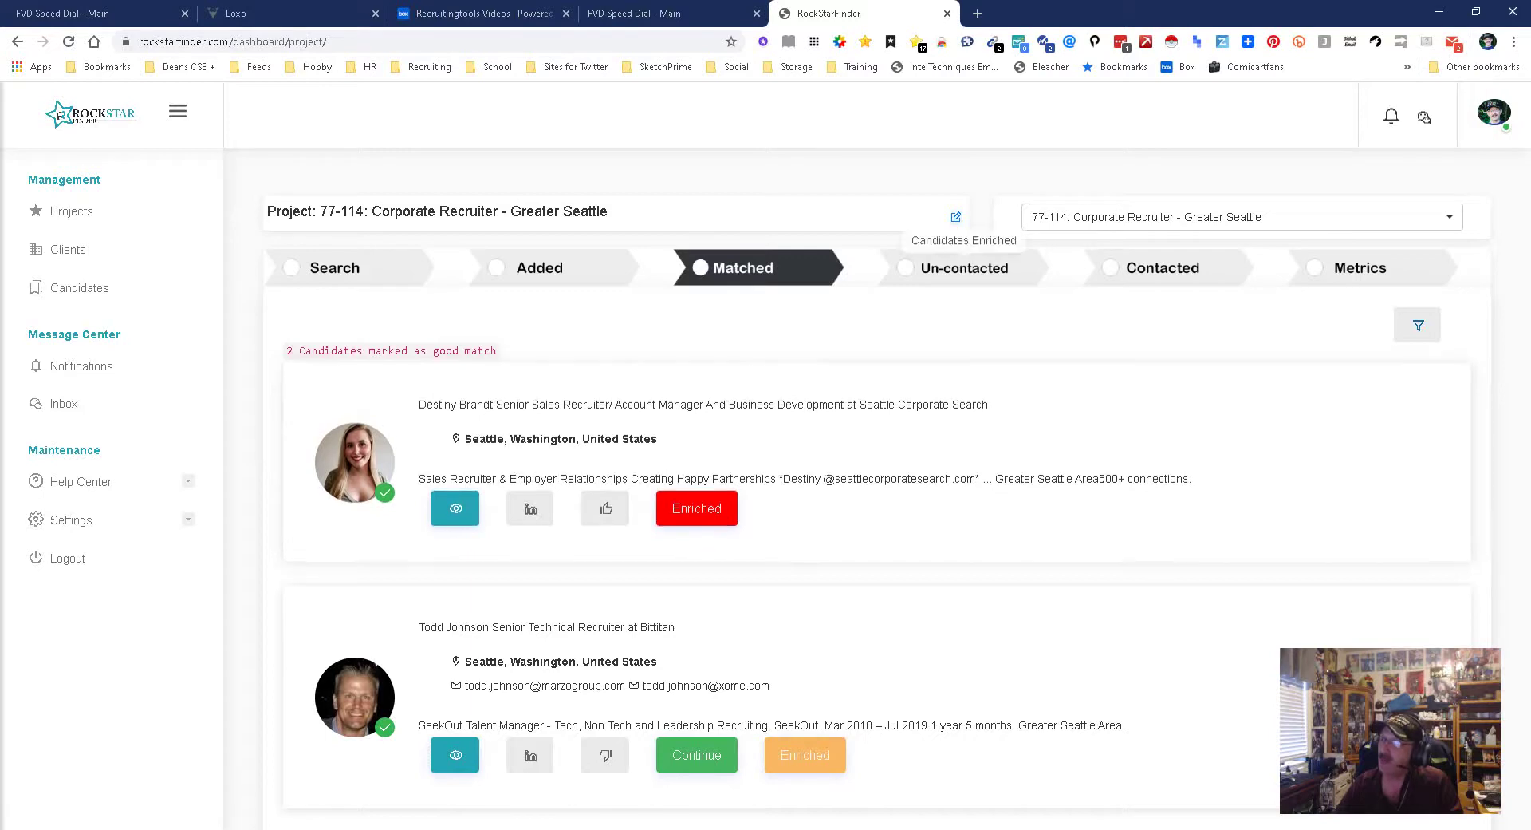
Bring up the Bittitan recruiter's Contact Candidate email form from the Un-contacted list.
click(963, 267)
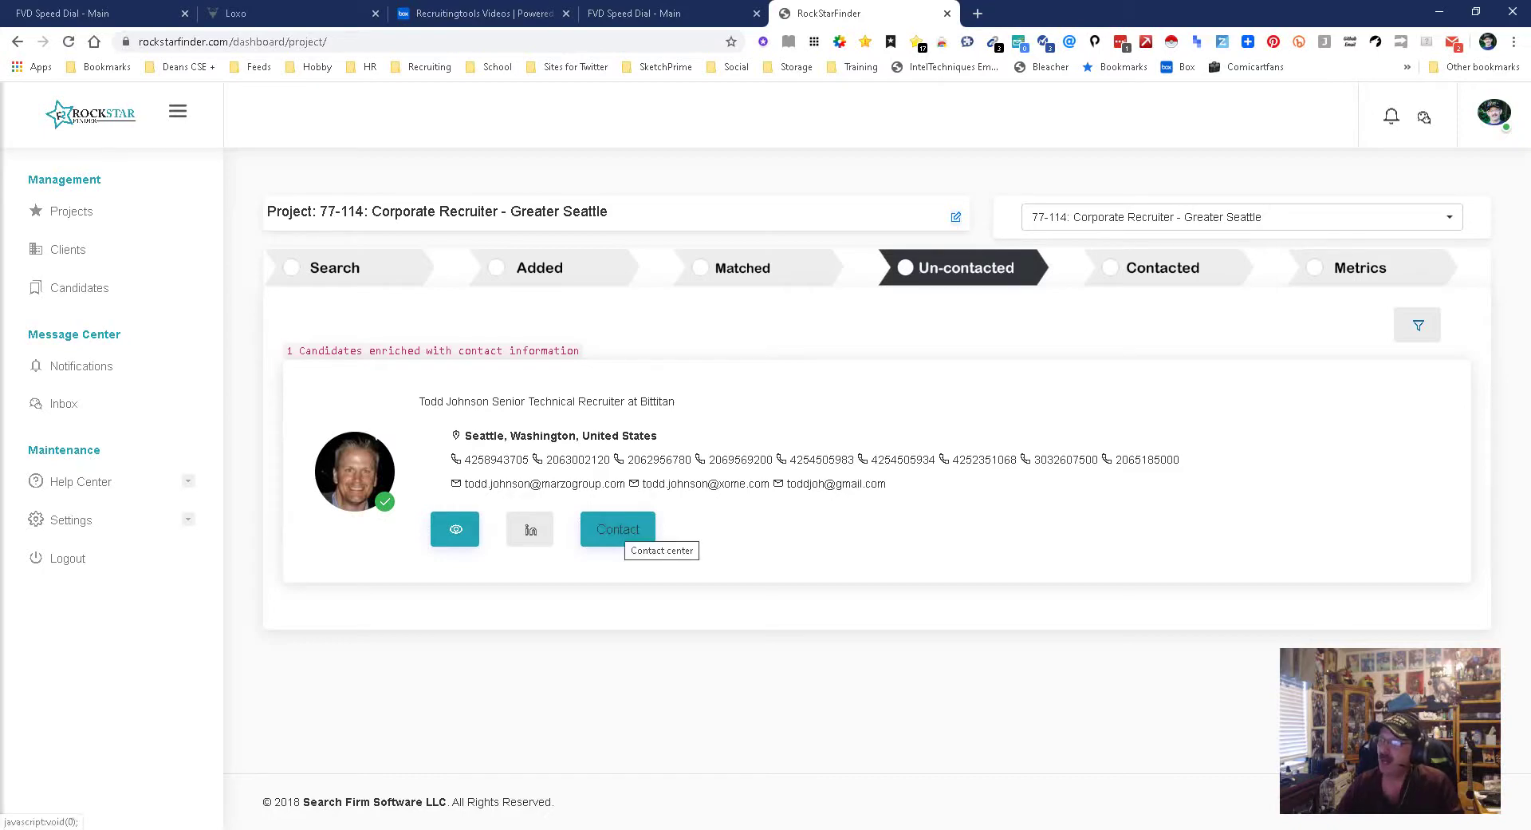
click(622, 530)
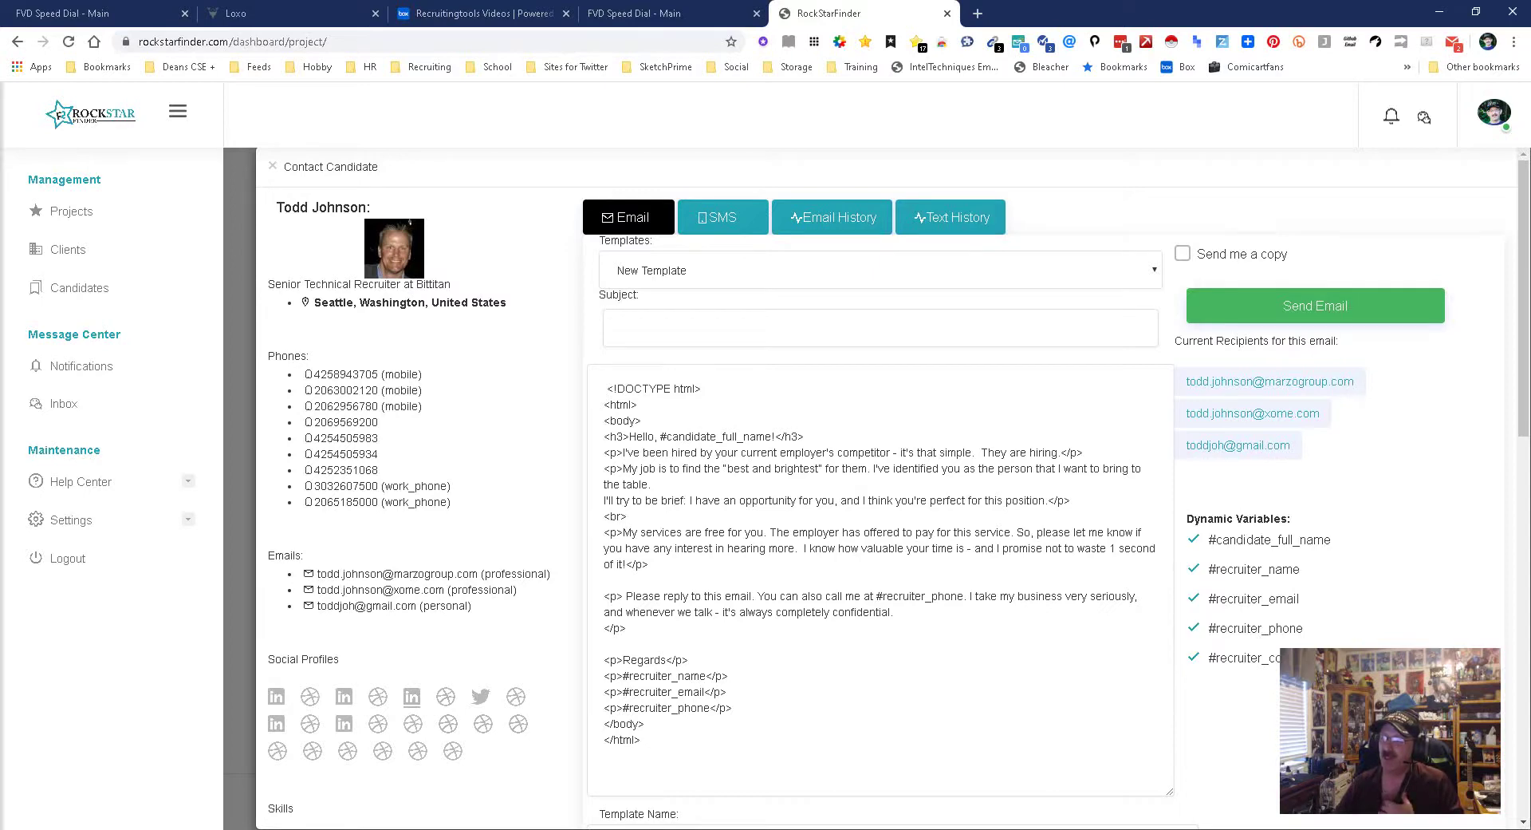
Select the personal e-mail, review Email, SMS, Email History and Text History, then close.
drag(416, 605, 316, 605)
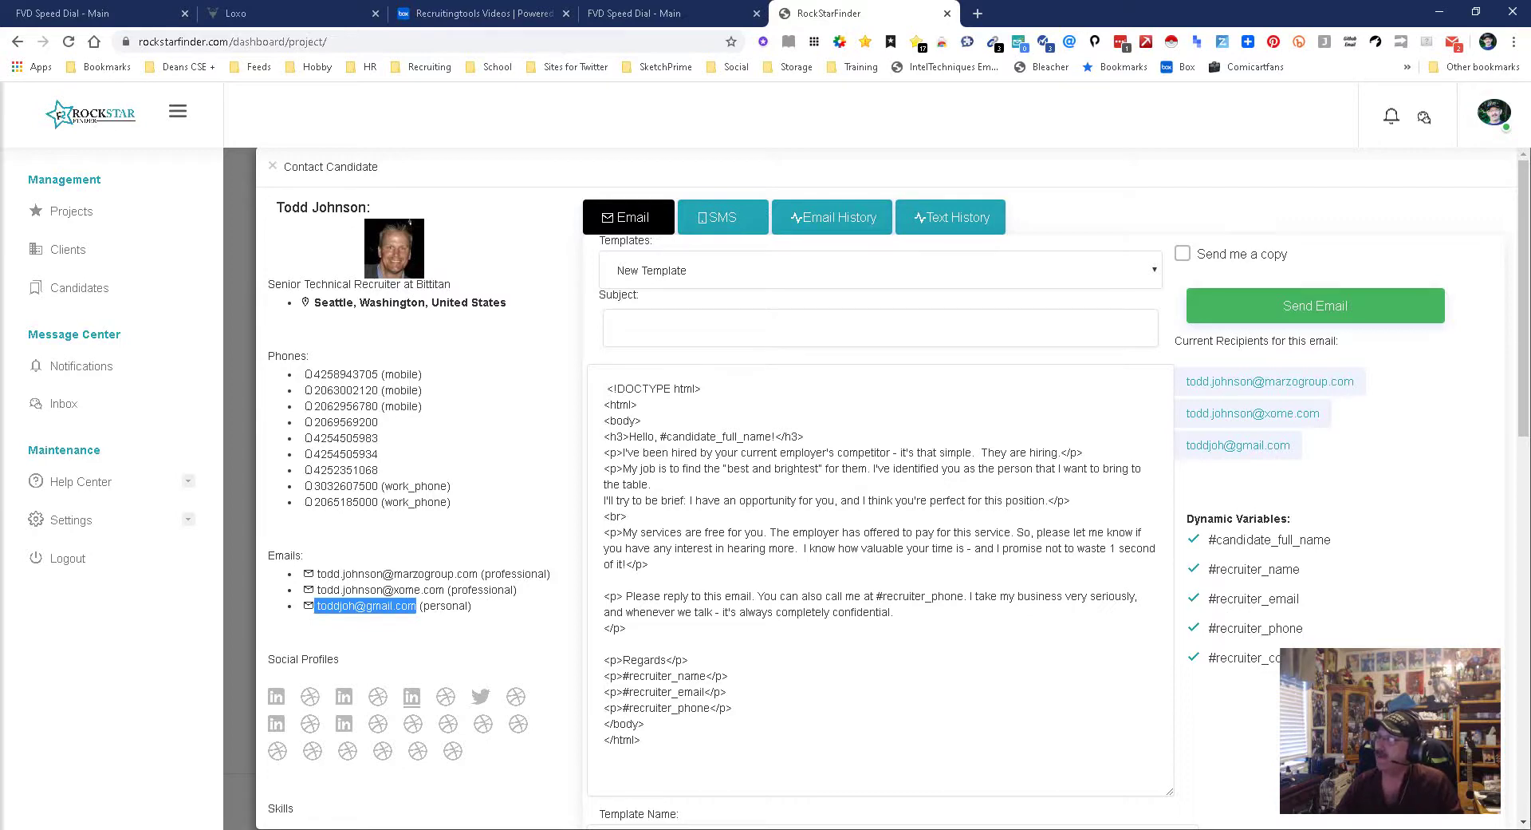
click(722, 217)
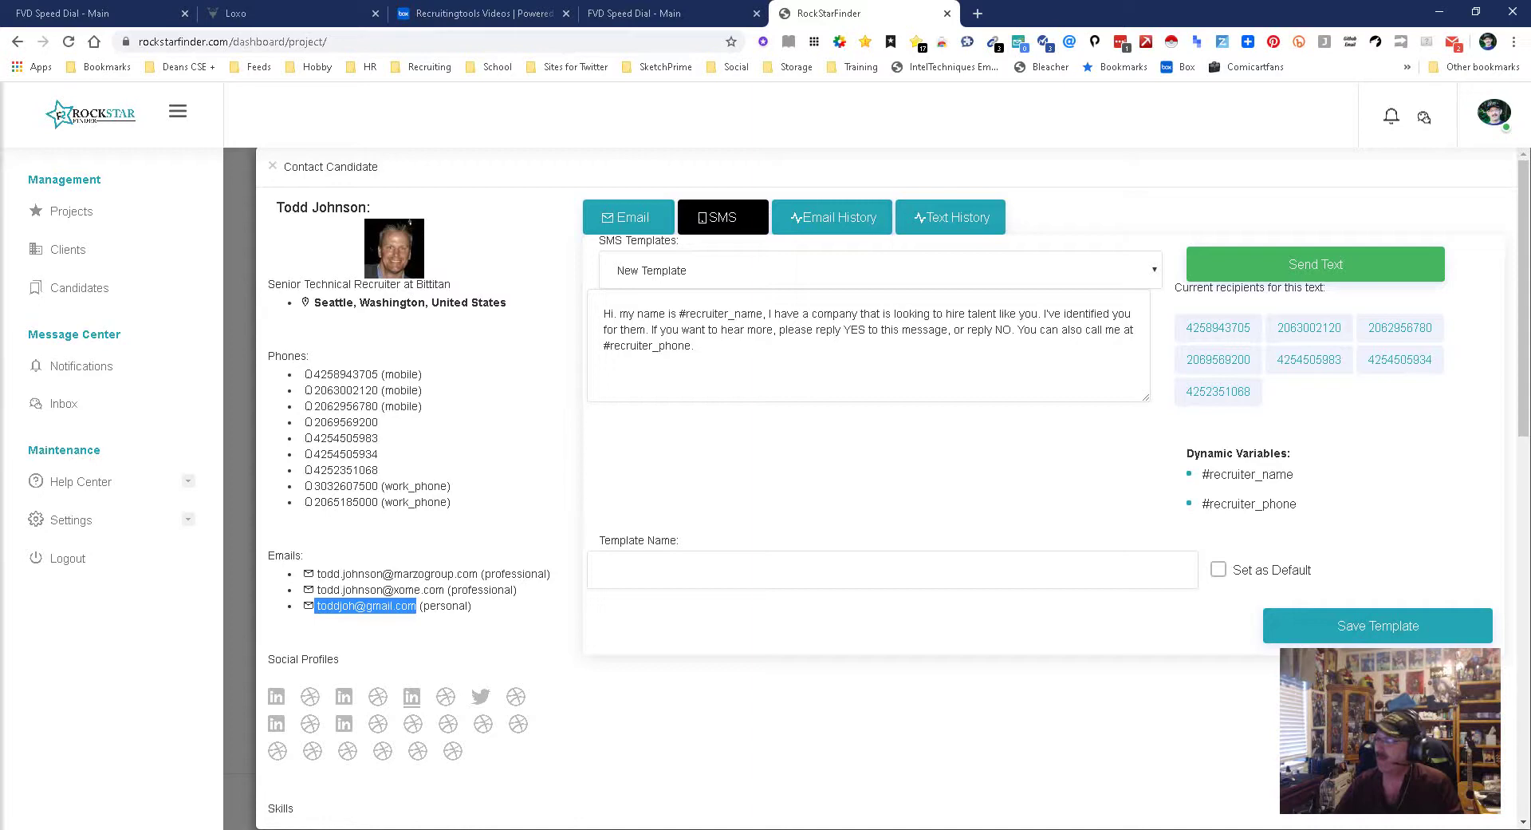
click(628, 217)
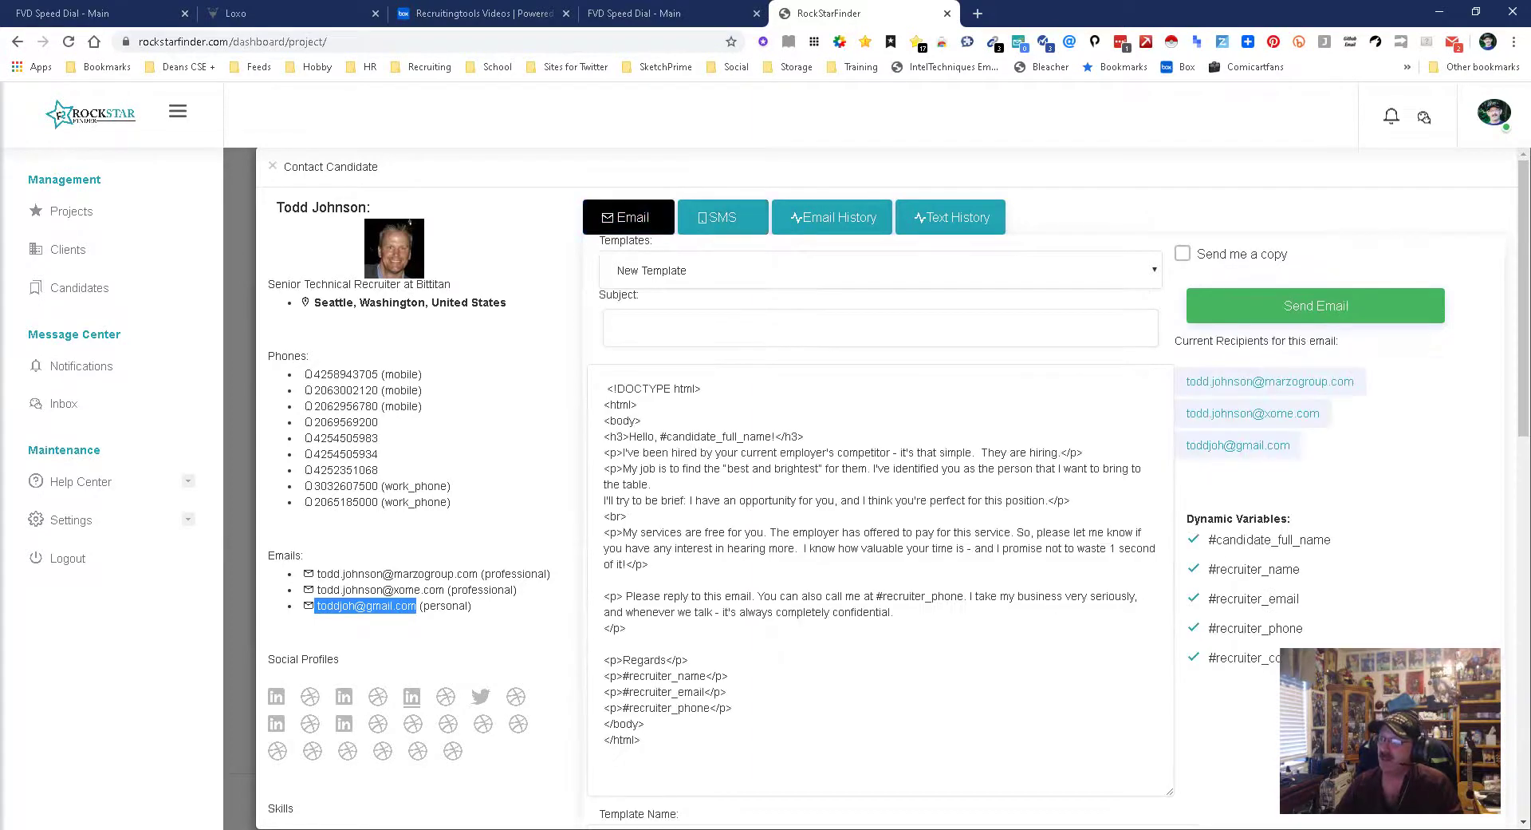
click(723, 217)
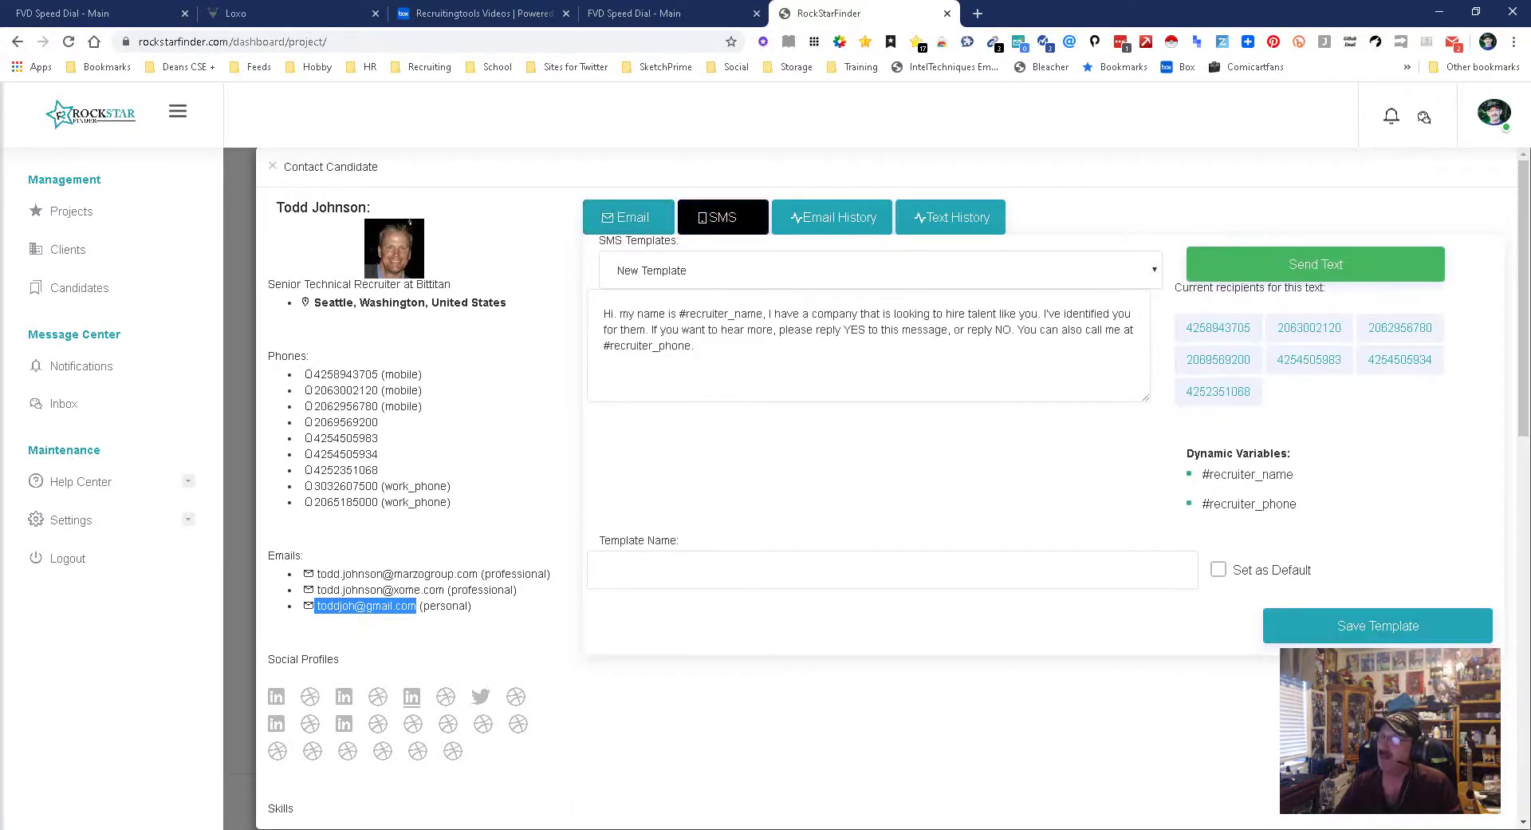
click(831, 217)
click(951, 217)
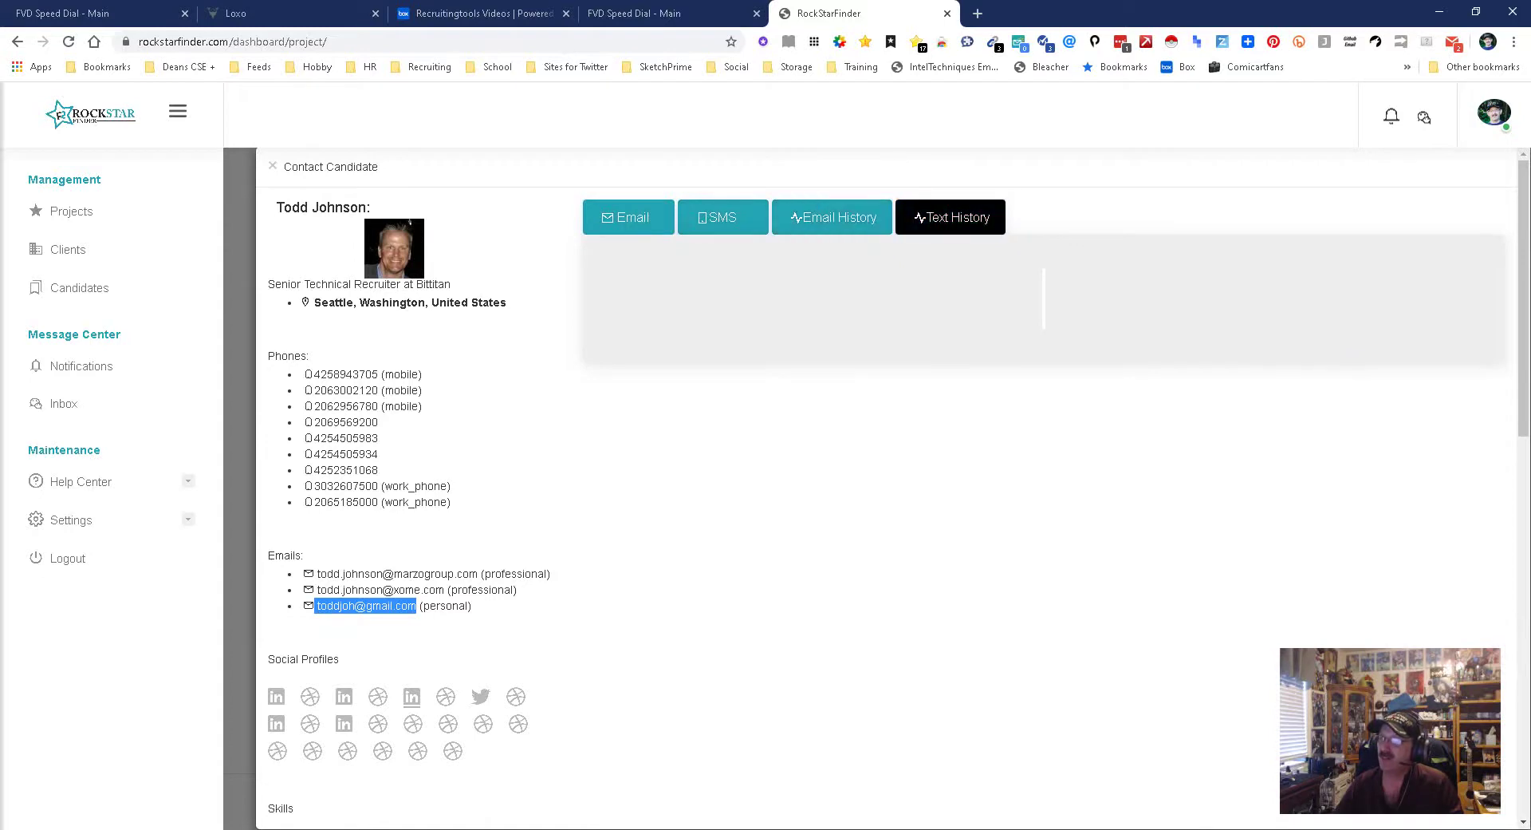
click(628, 217)
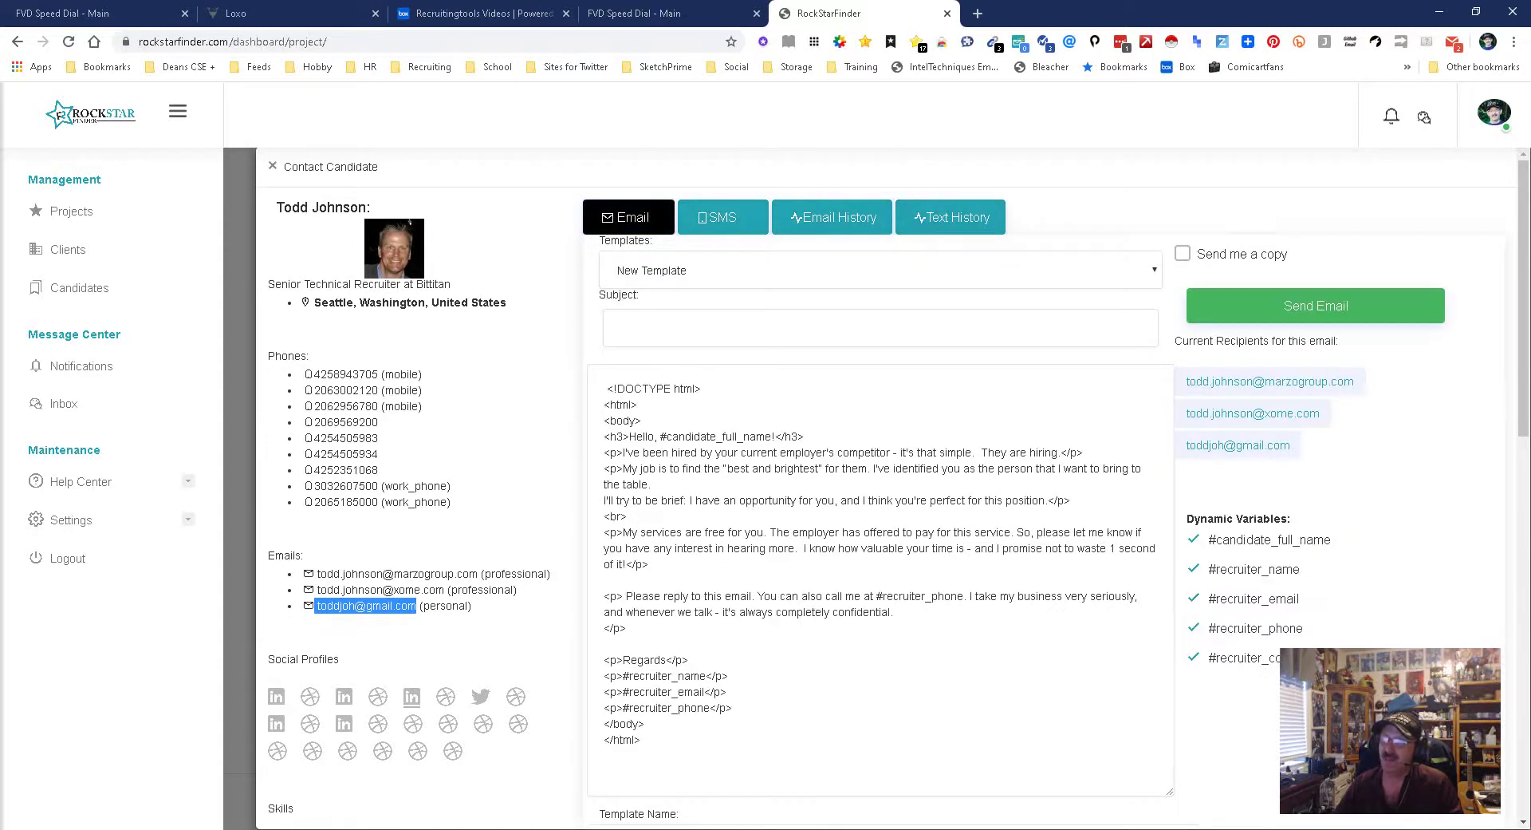
key(Escape)
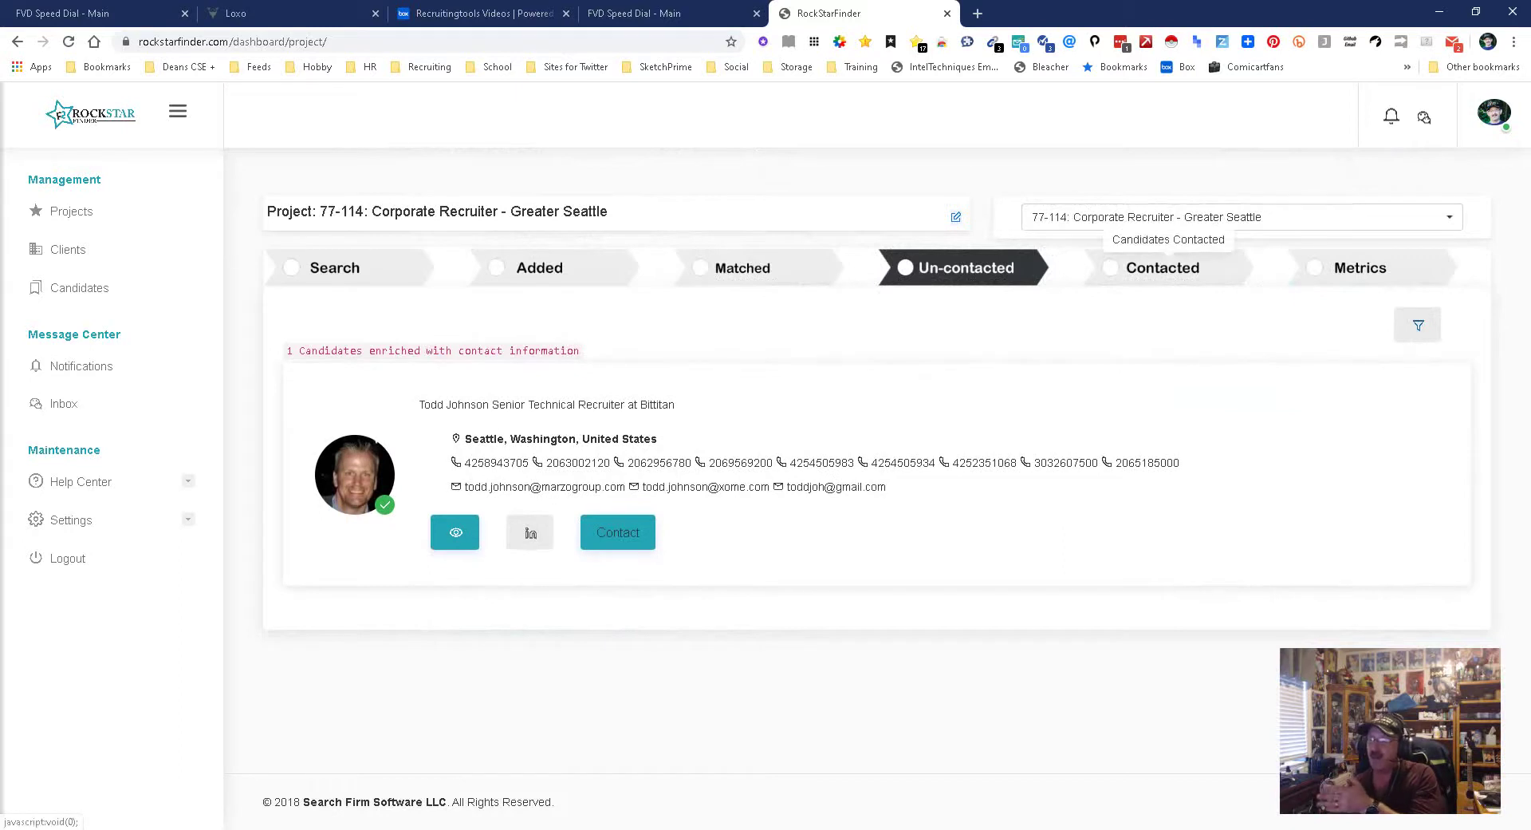
Show the Contacted stage, which lists 0 candidates.
click(1163, 267)
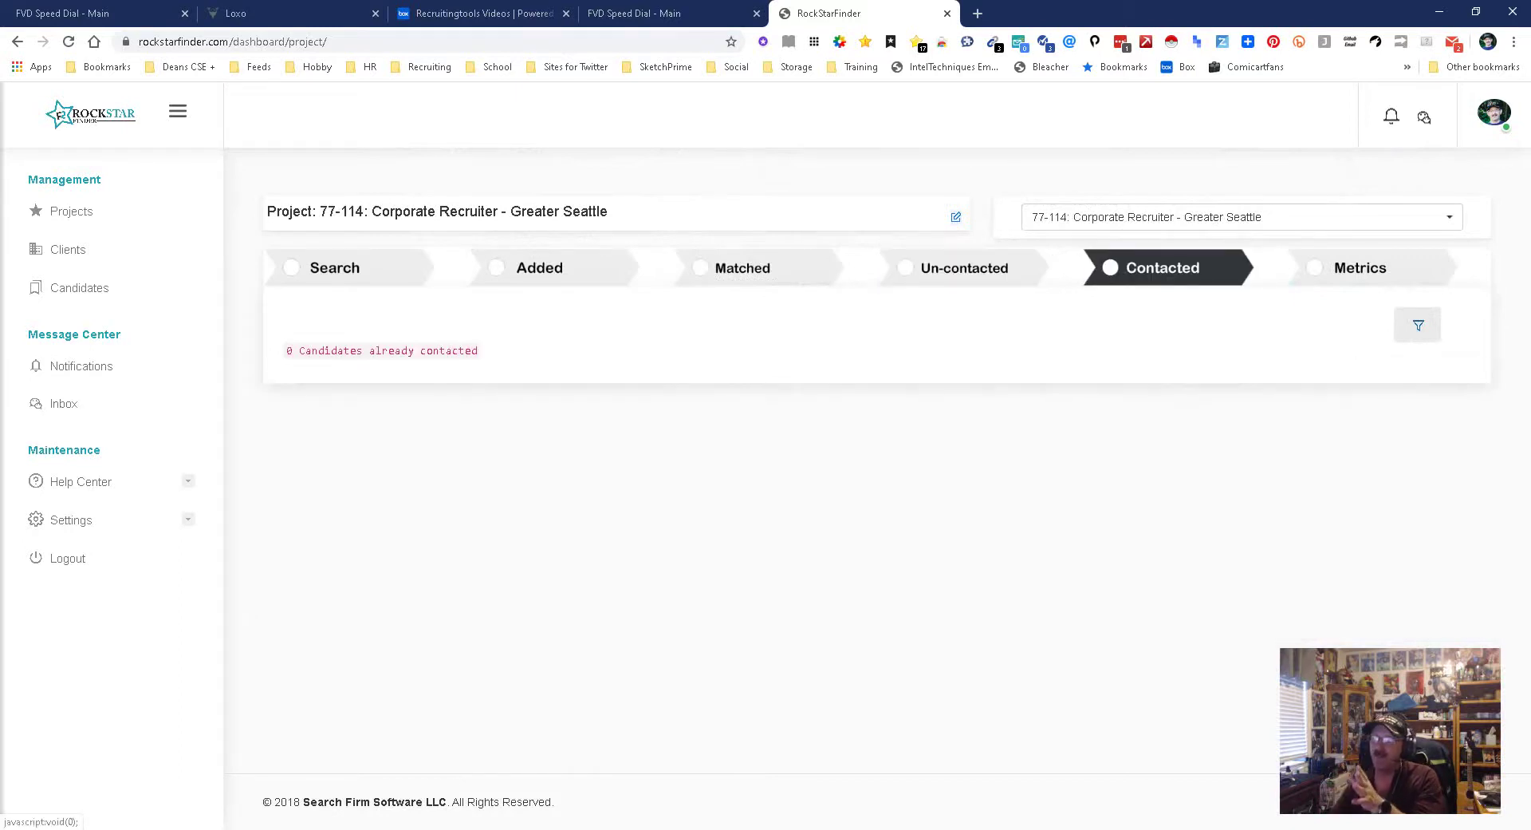